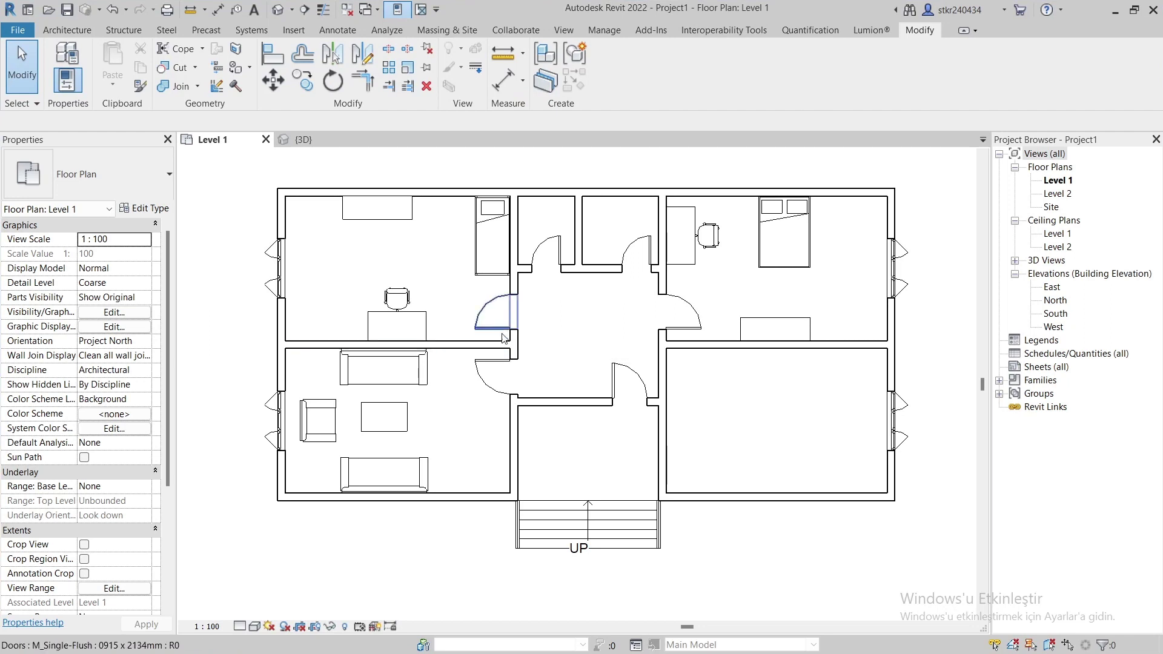
Place tagged rooms in the central hall, the upper-left and lower-left furnished rooms, and the empty lower-right room.
left_click(68, 30)
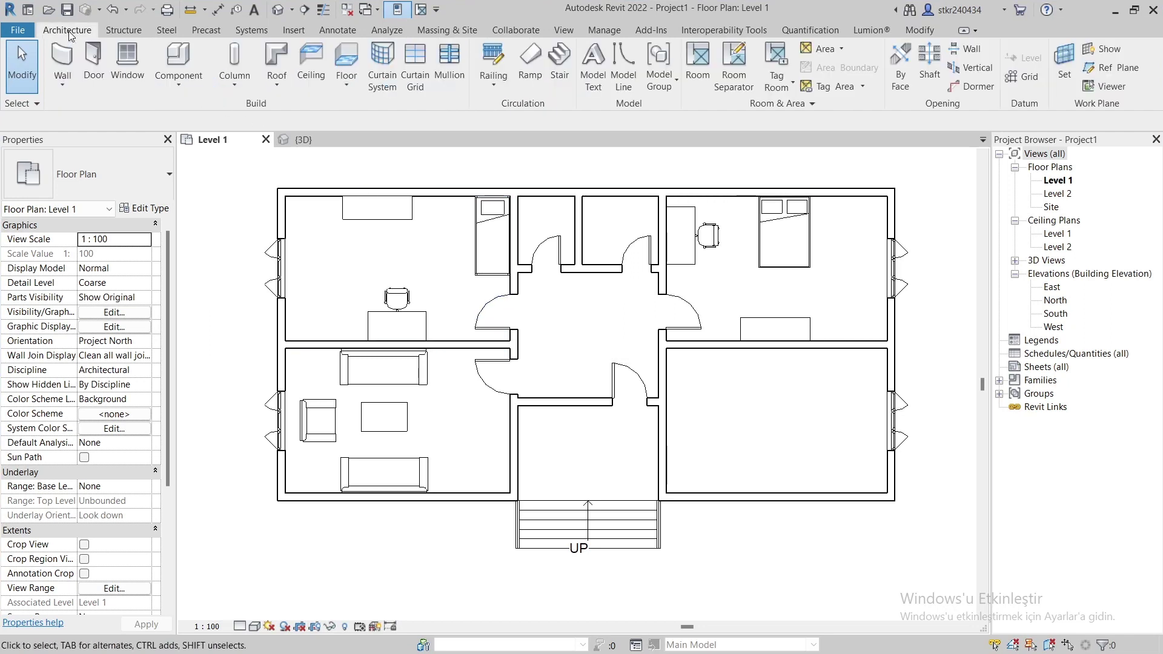
left_click(698, 65)
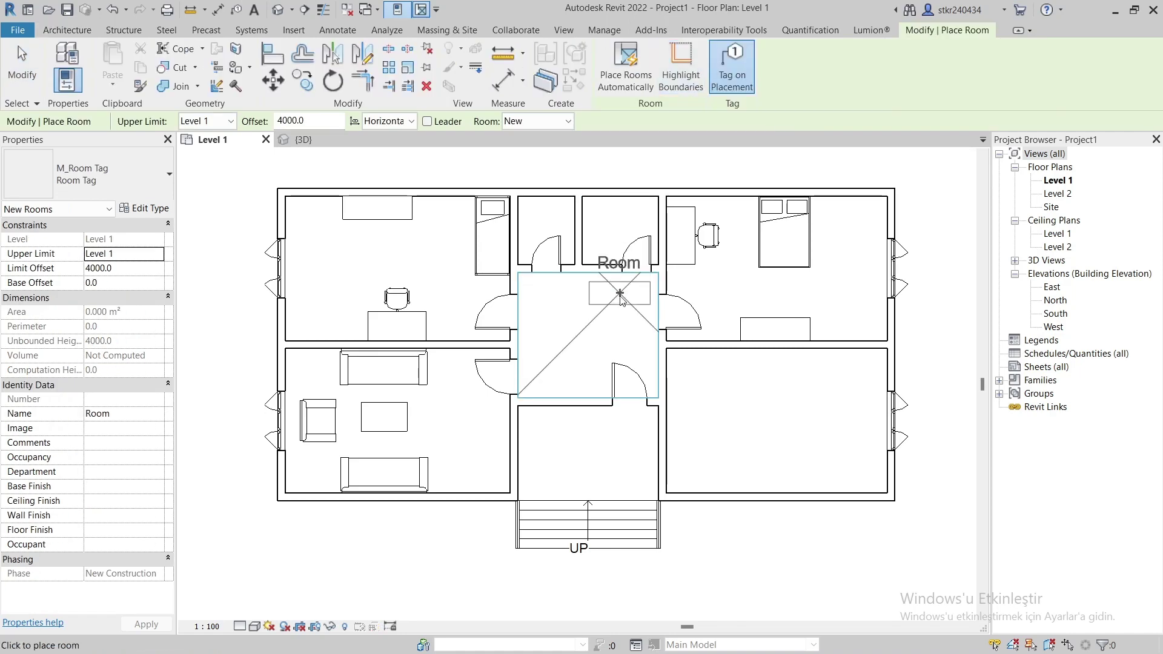
left_click(590, 338)
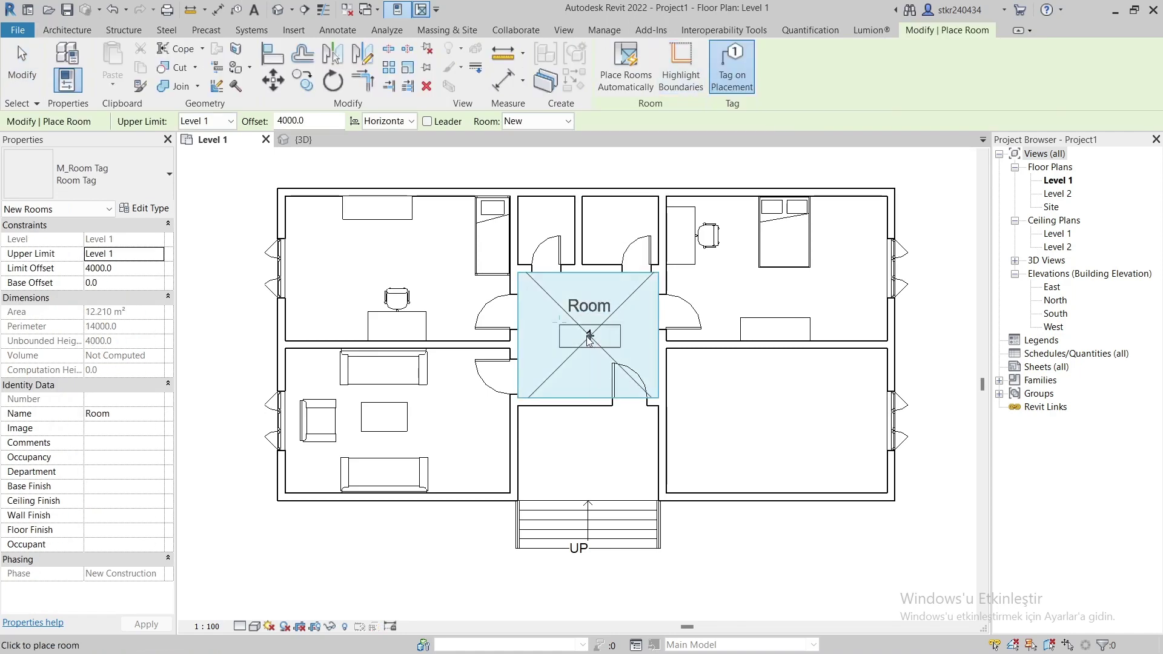
left_click(400, 271)
left_click(401, 426)
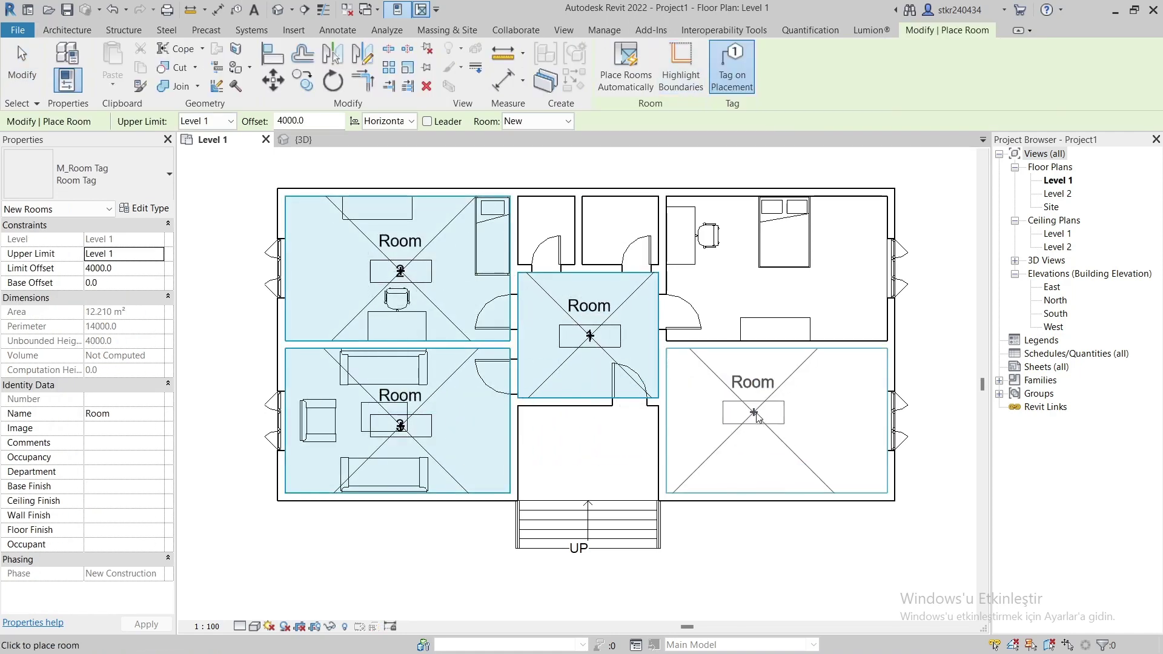
left_click(779, 427)
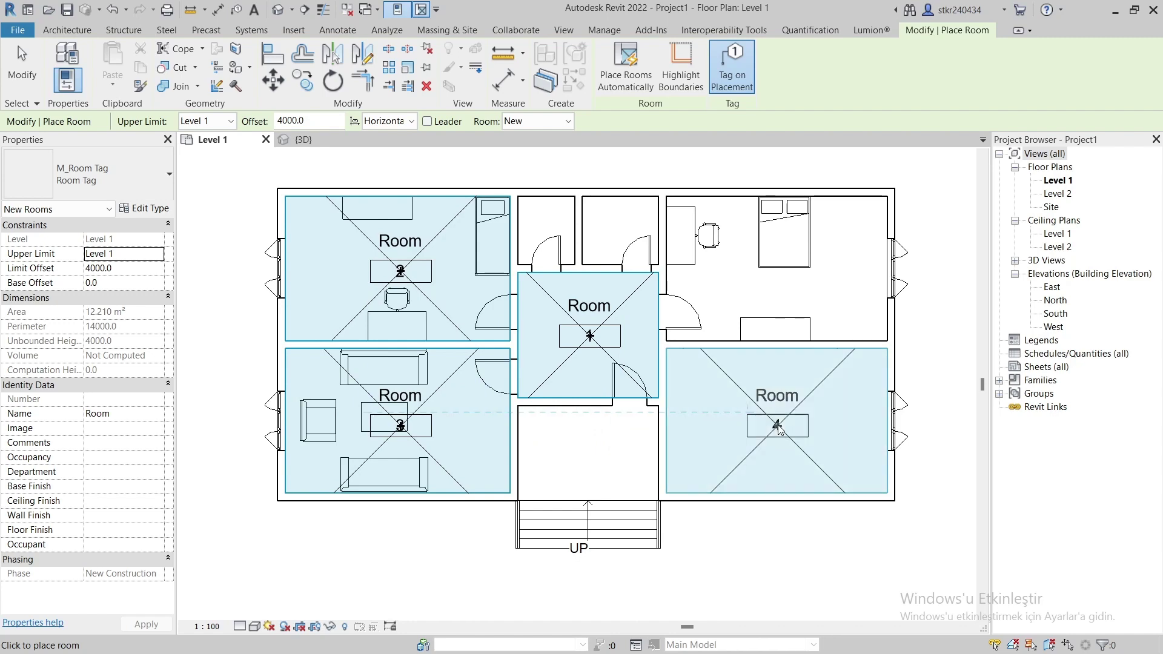
key("Escape")
key("Escape")
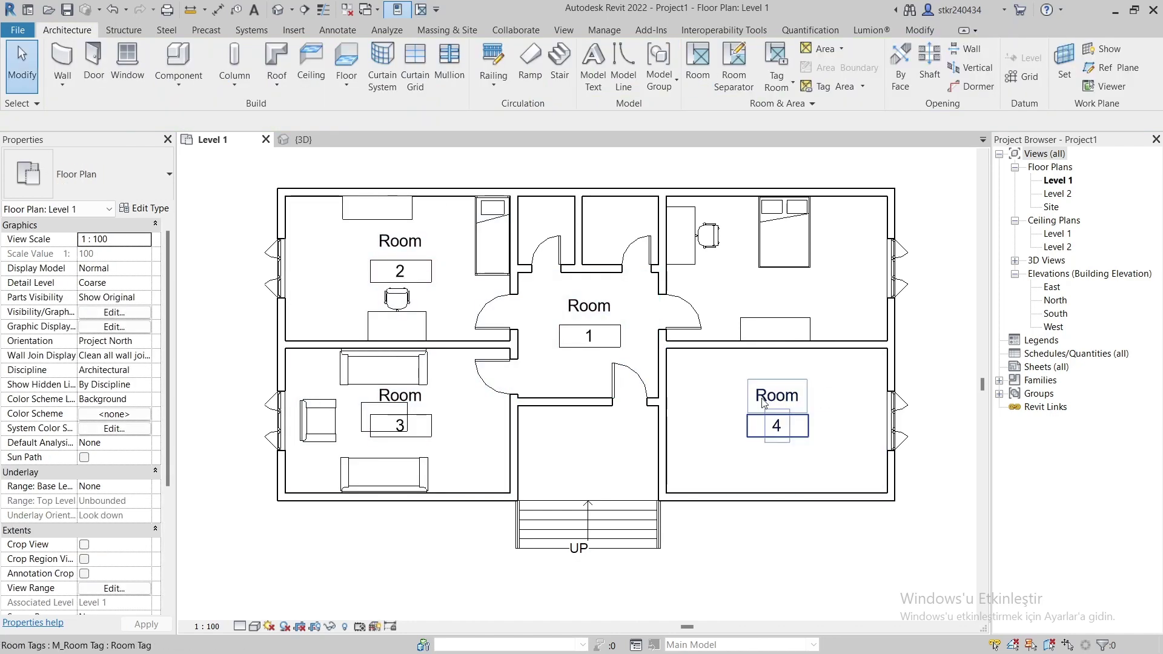
Delete the lower-right room's tag and undo the individual room placements.
left_click(745, 399)
key("Delete")
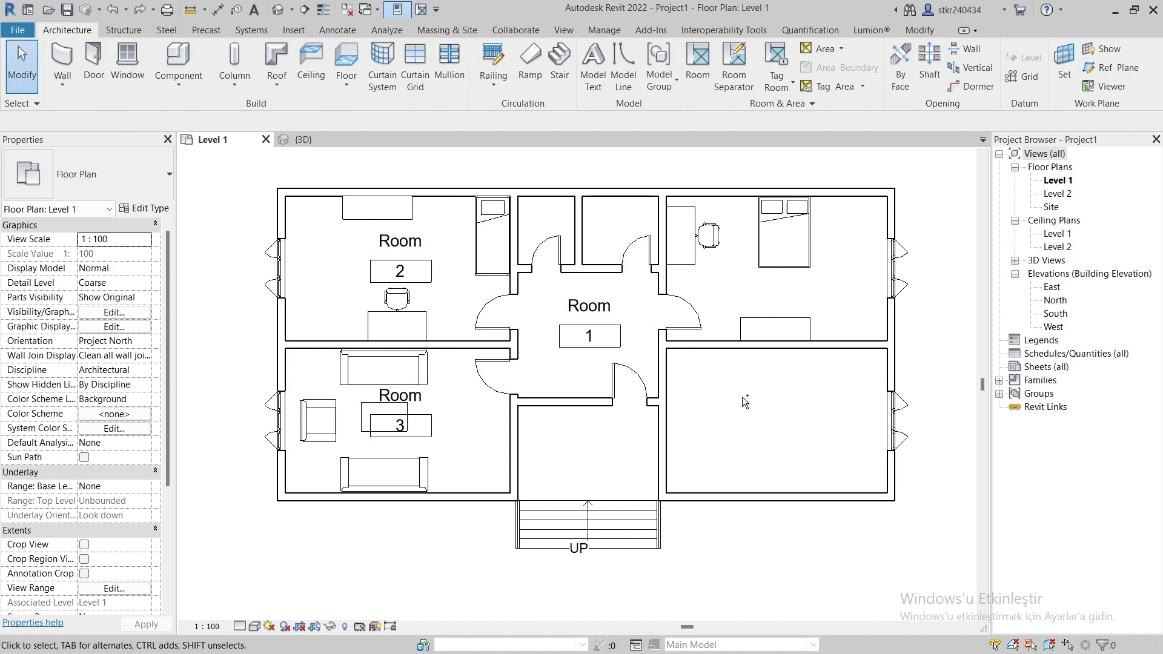
key("ctrl+z")
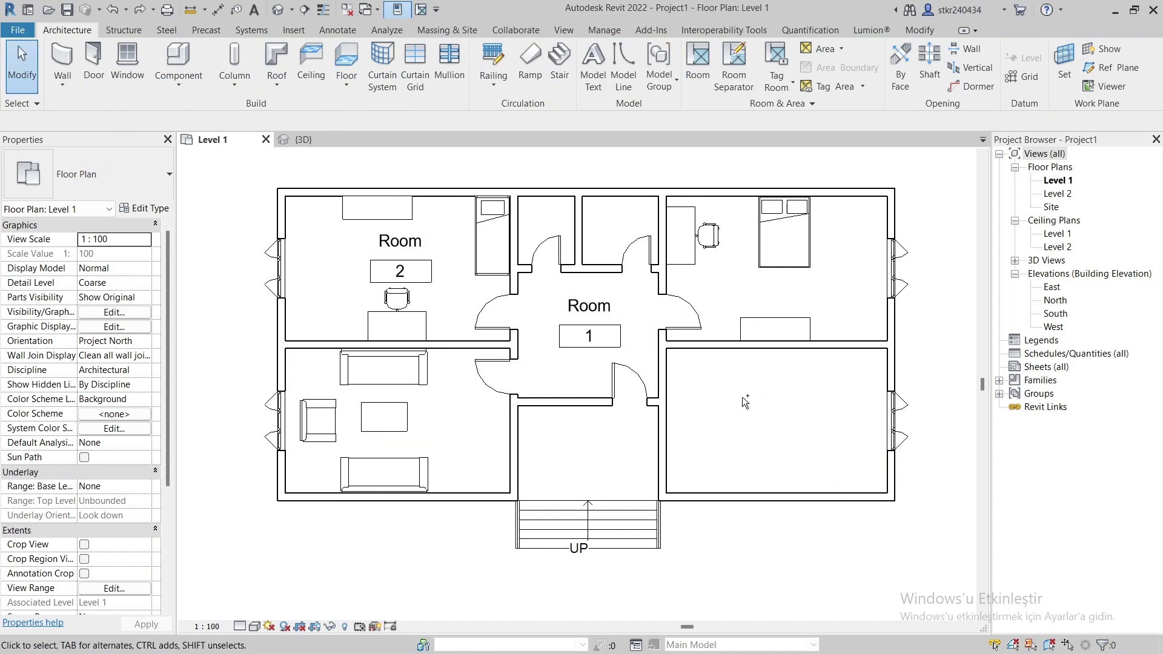
key("ctrl+z")
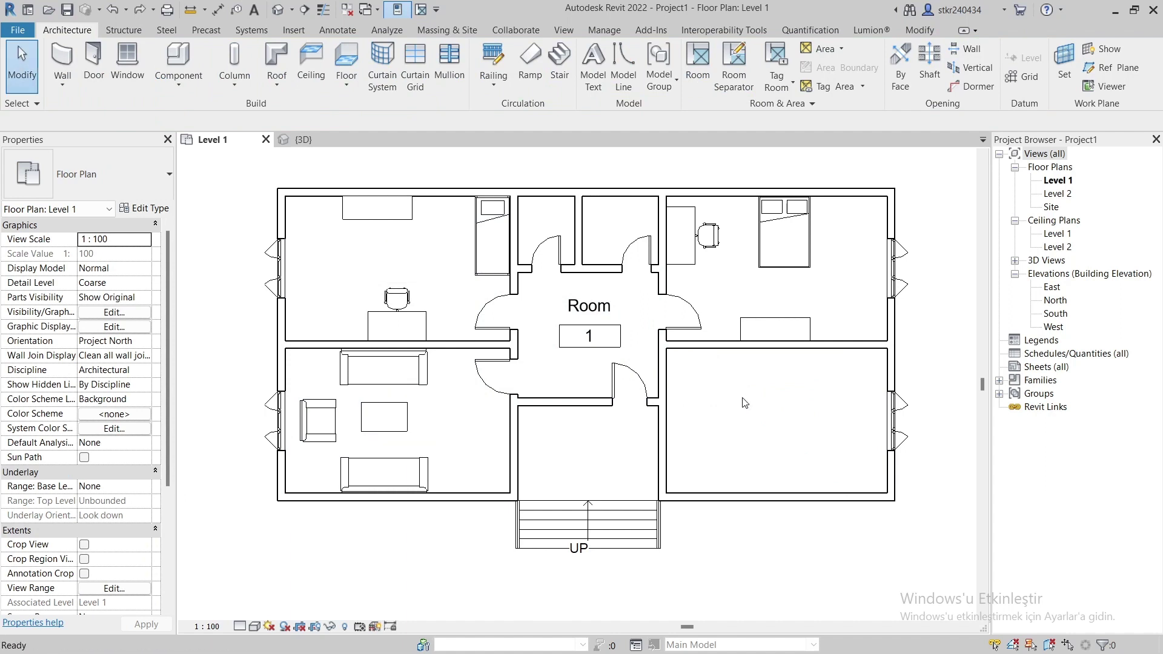
key("ctrl+z")
Place tagged rooms automatically in all enclosed spaces of the Level 1 plan.
left_click(700, 73)
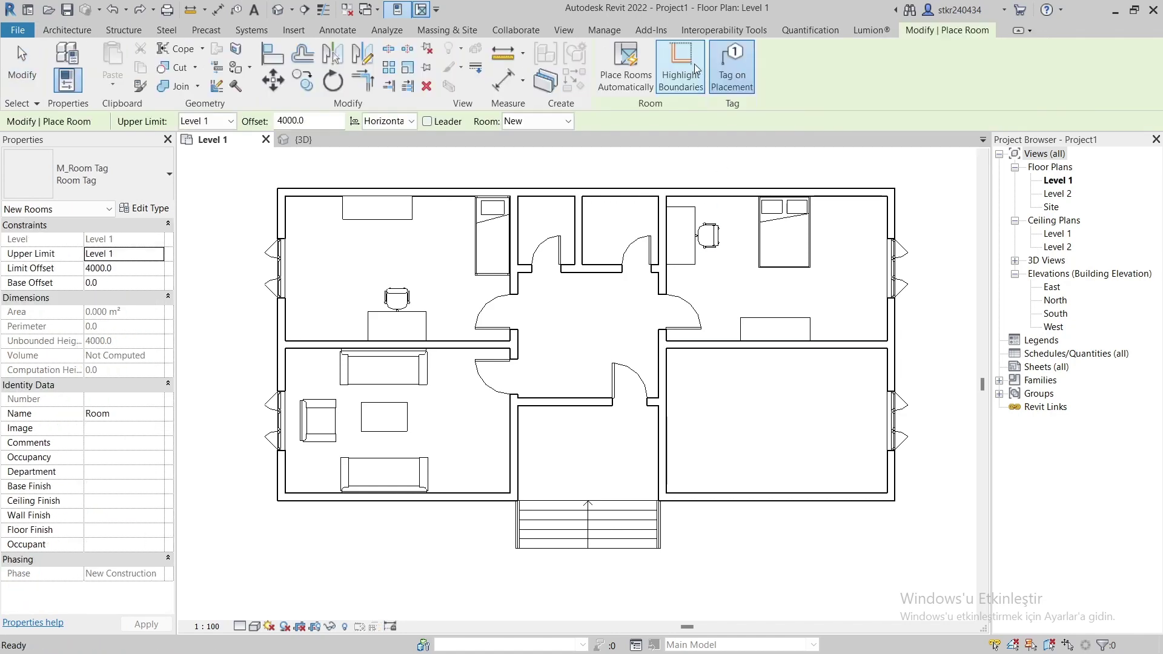
left_click(632, 79)
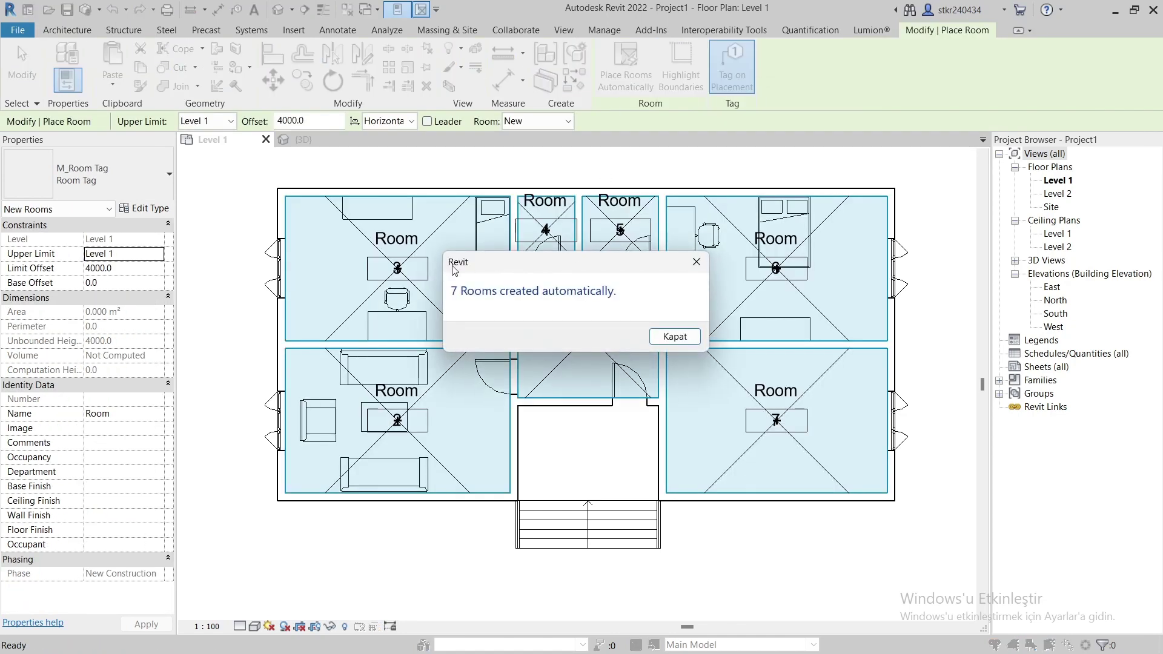
left_click(675, 337)
key("Escape")
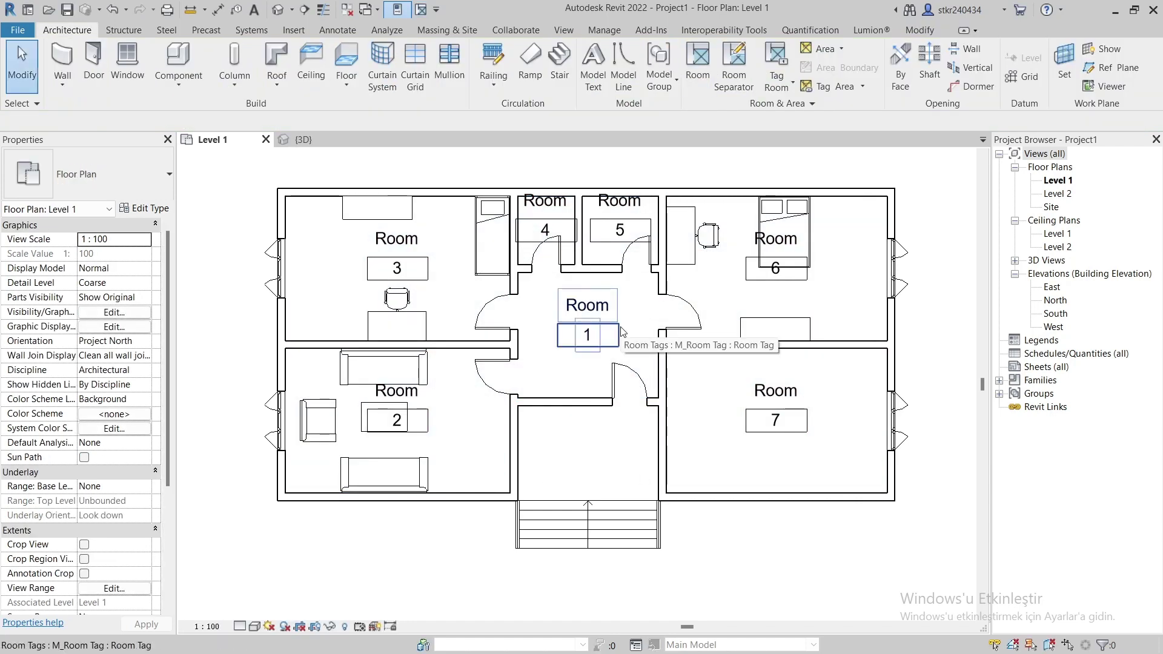
Edit the Room Tag type to show the area and hide the room number.
left_click(621, 332)
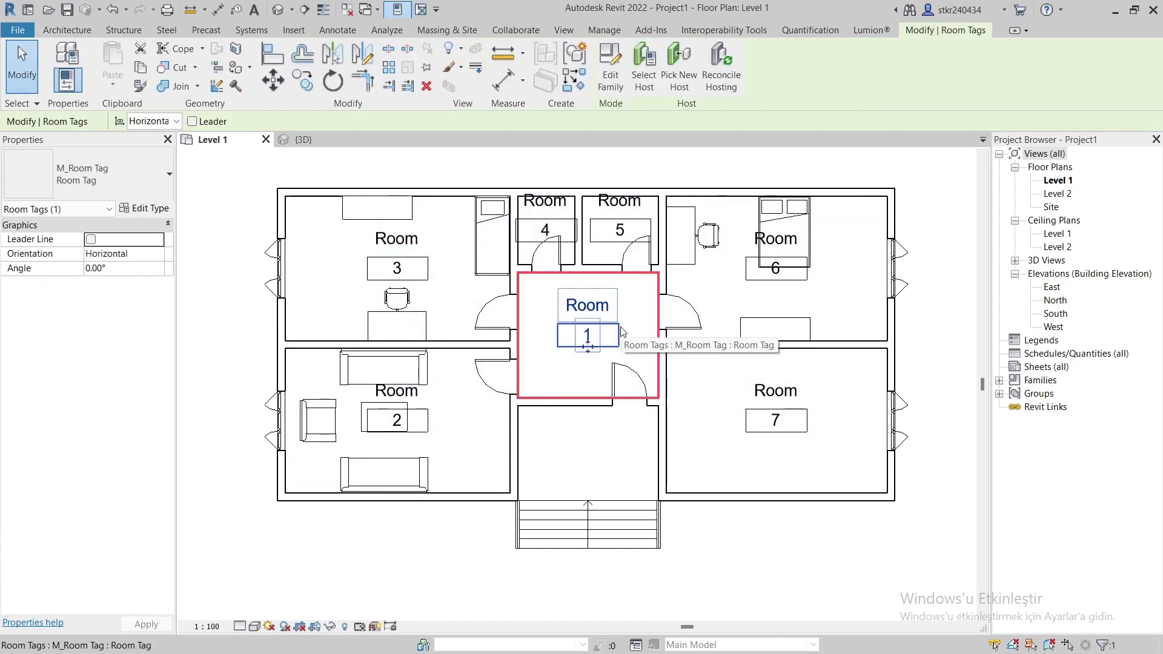
left_click(155, 209)
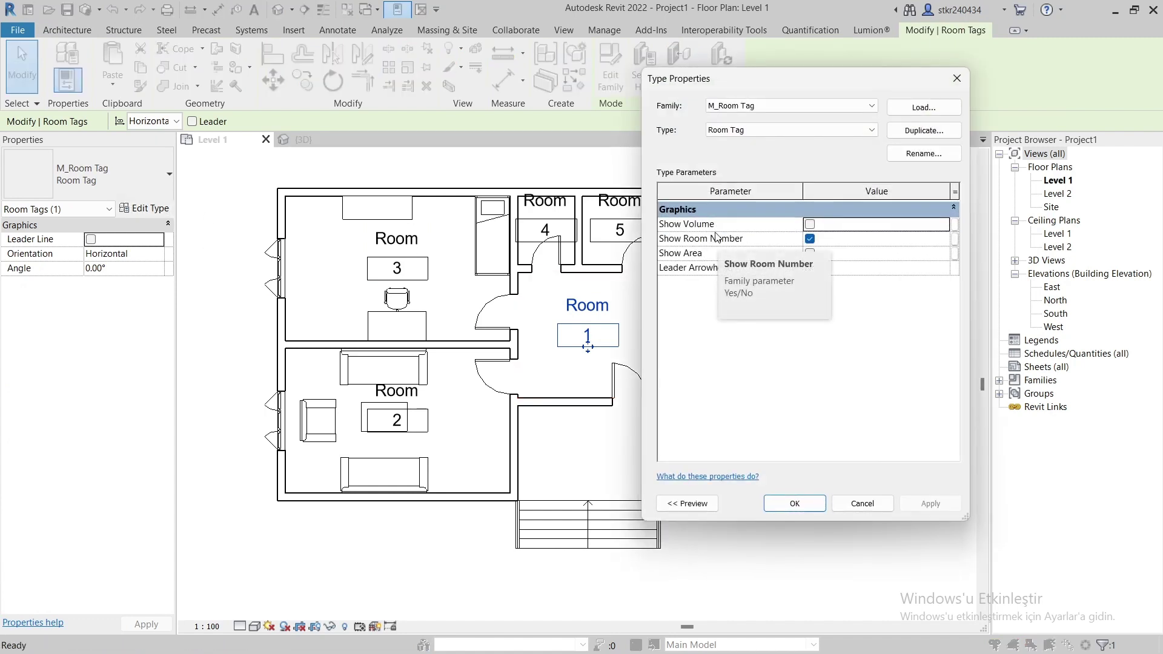
left_click(811, 254)
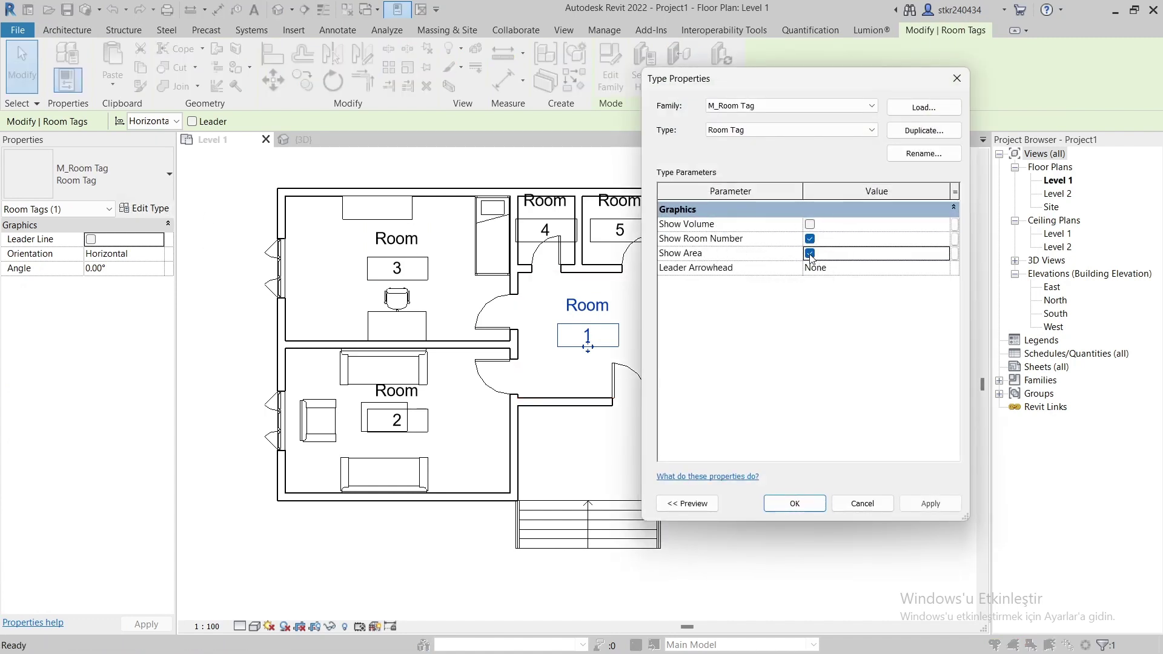
left_click(927, 505)
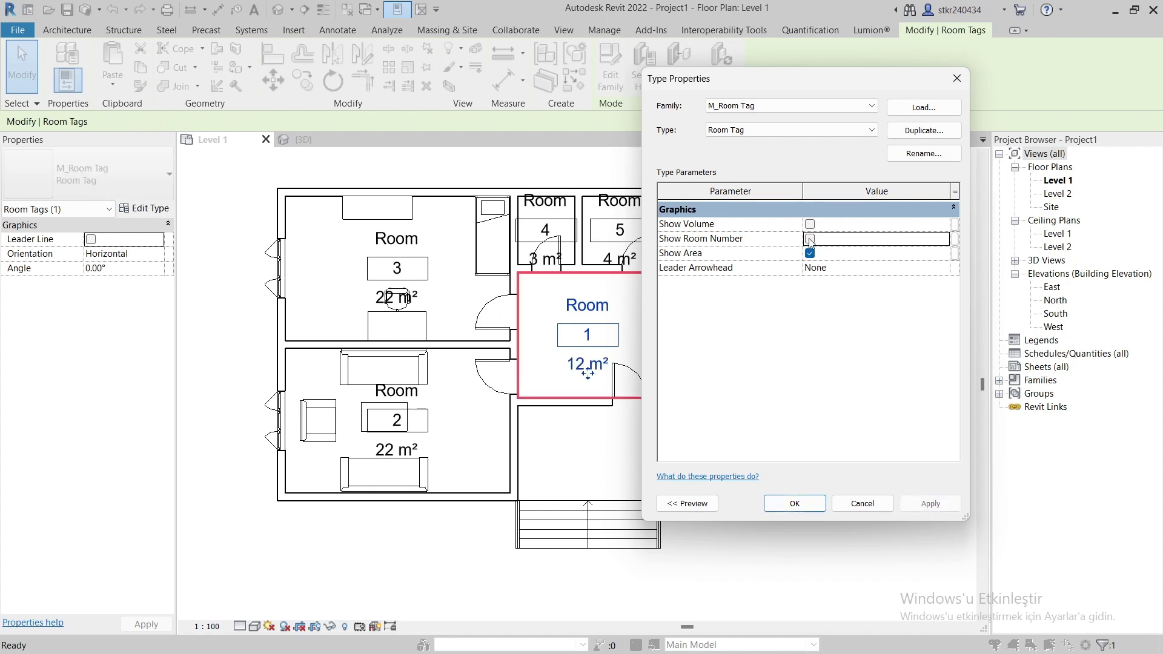
left_click(928, 504)
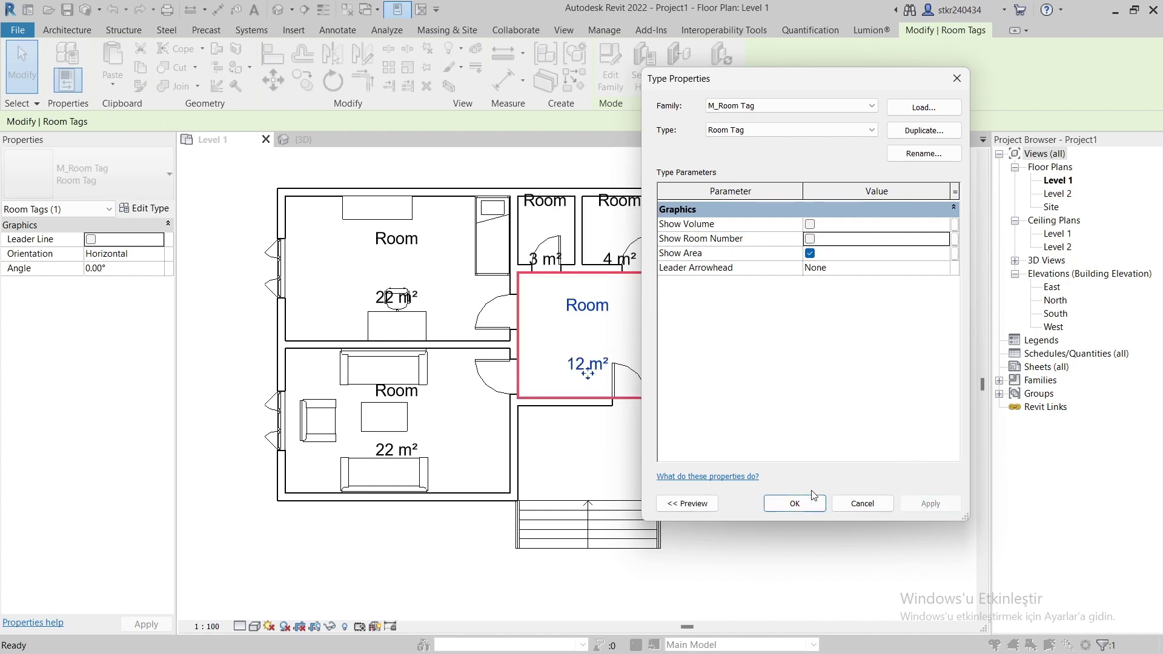
left_click(795, 503)
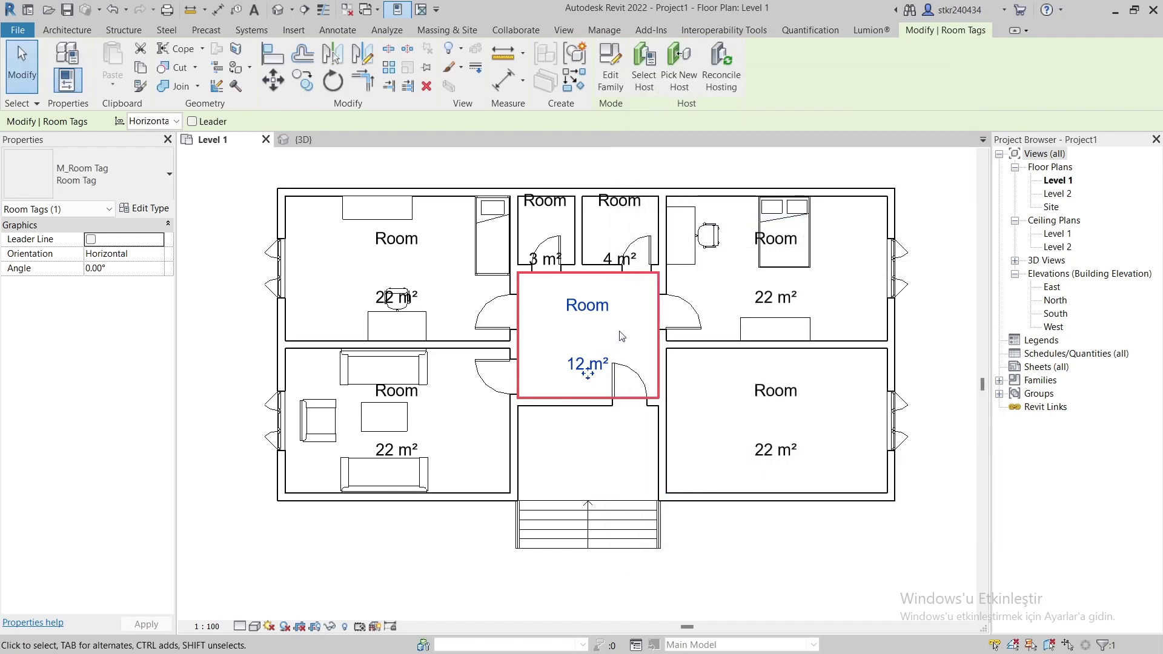
left_click(231, 211)
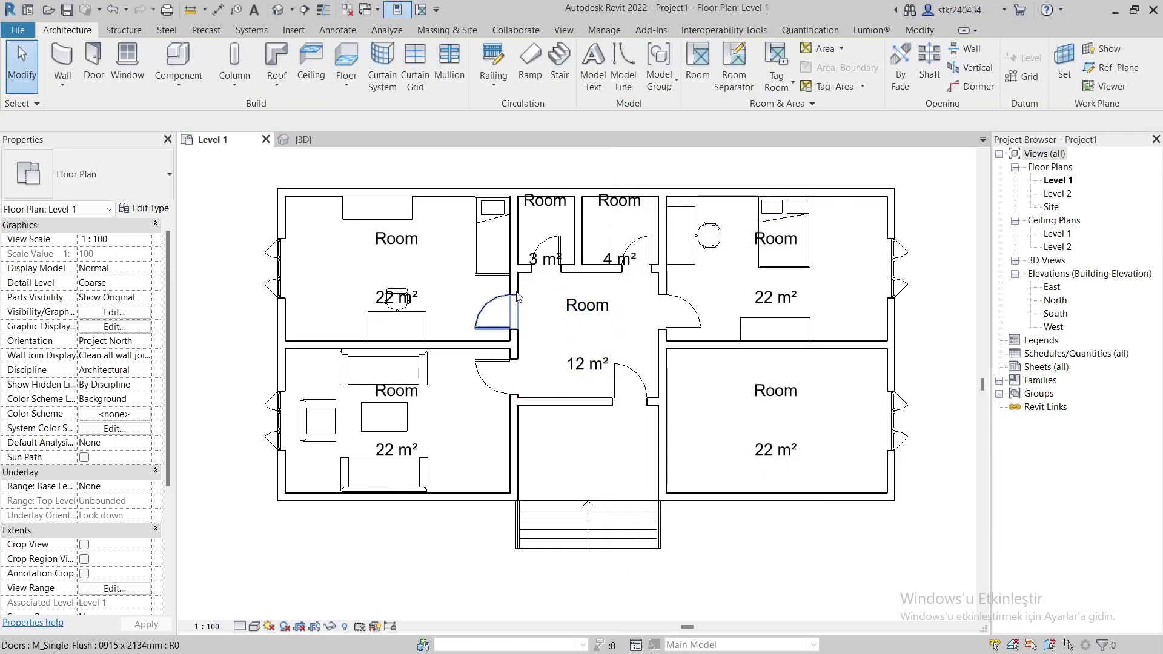
Open the M_Room Tag family for editing from the central hall's room tag.
left_click(587, 373)
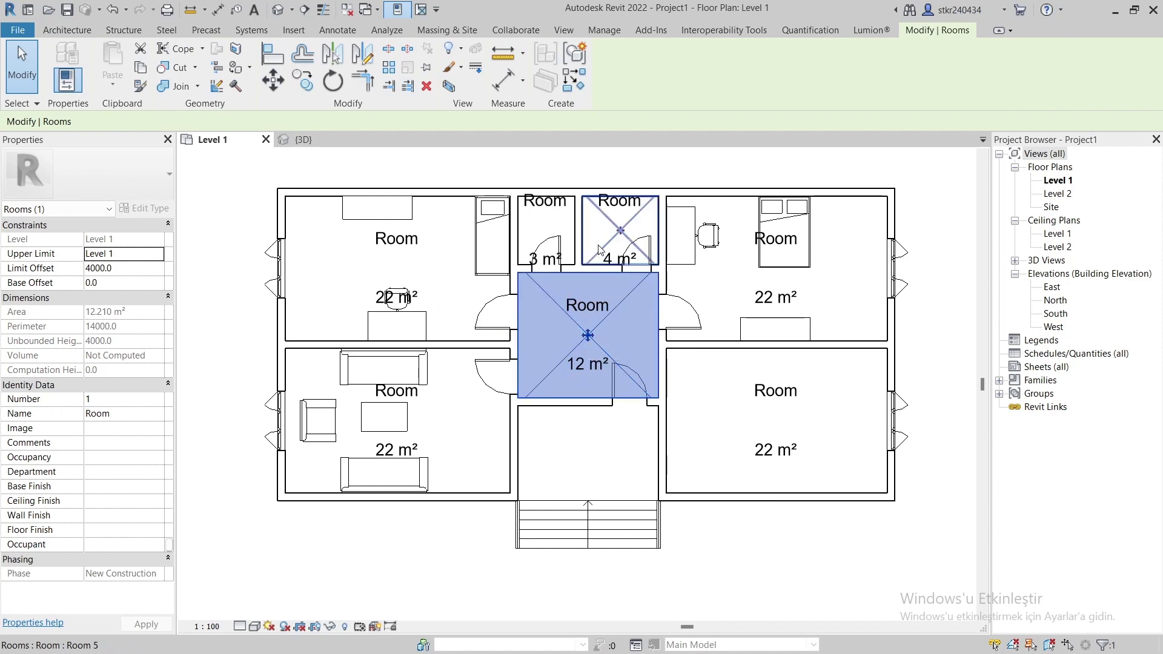
left_click(646, 161)
left_click(609, 309)
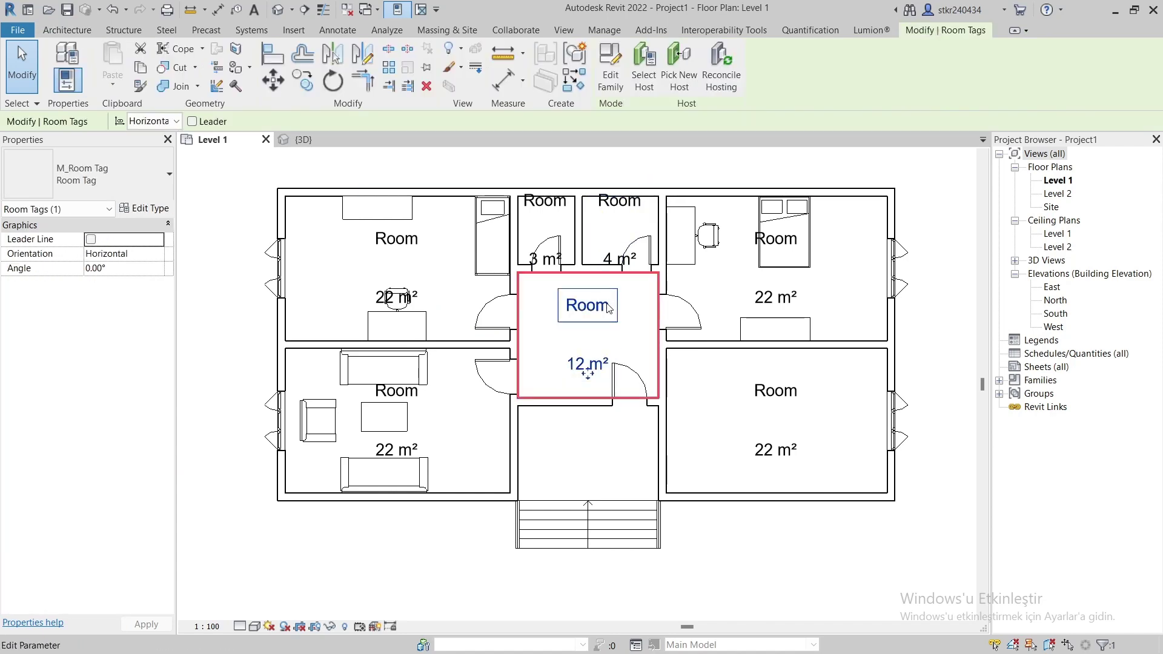
left_click(611, 77)
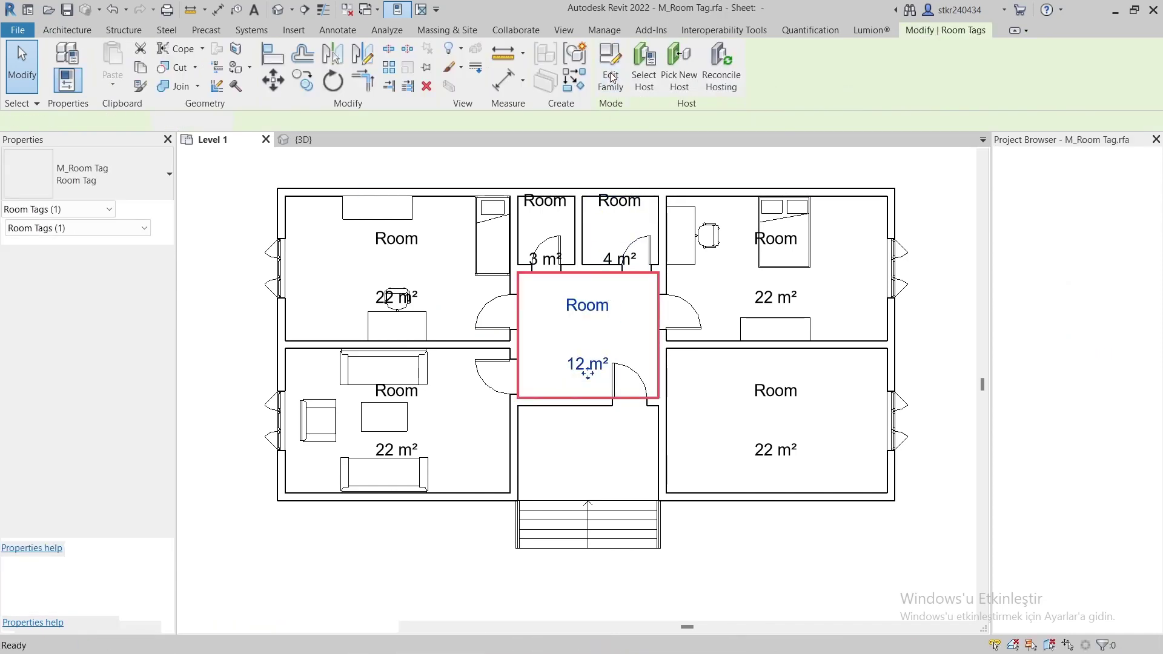
Move the area label directly beneath the room name and place the number and volume labels below it.
left_click(609, 376)
left_click_drag(609, 376, 597, 558)
left_click(618, 489)
left_click_drag(618, 489, 606, 580)
left_click(597, 491)
left_click_drag(597, 491, 594, 360)
left_click_drag(740, 442, 597, 482)
left_click(679, 58)
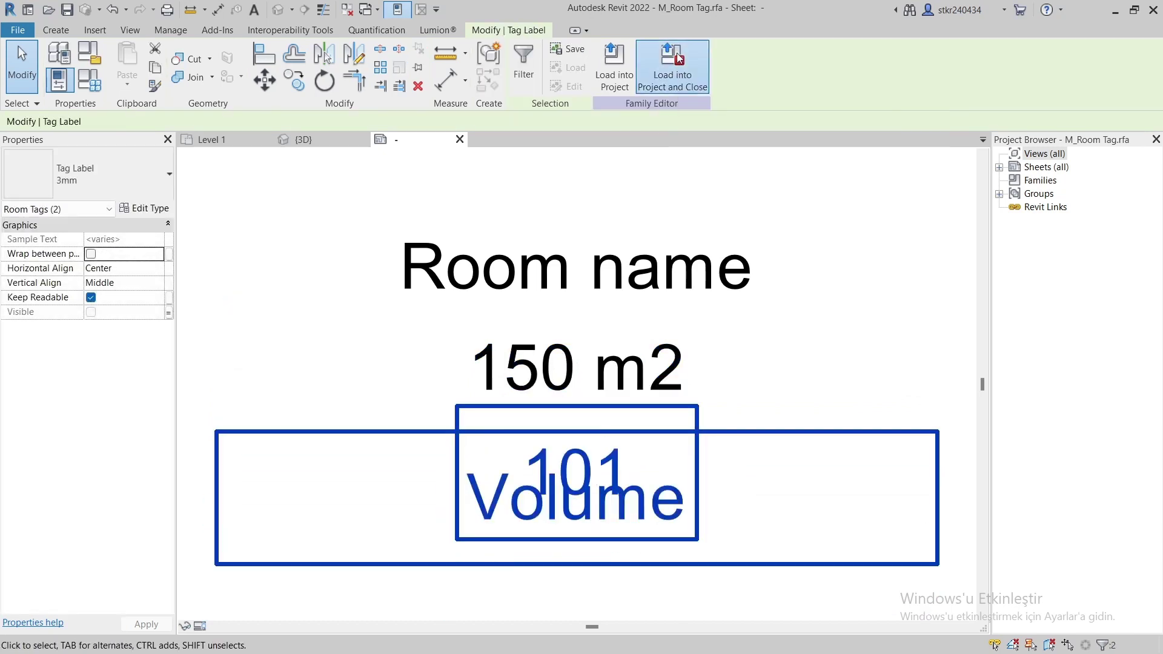
left_click(558, 342)
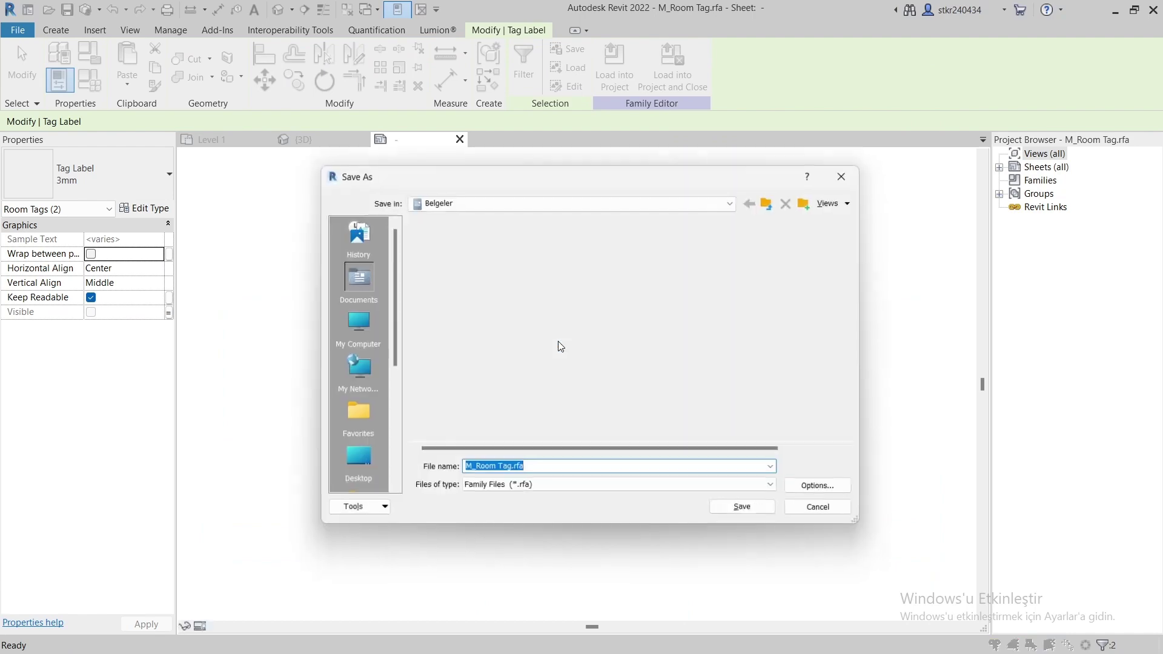
left_click(848, 175)
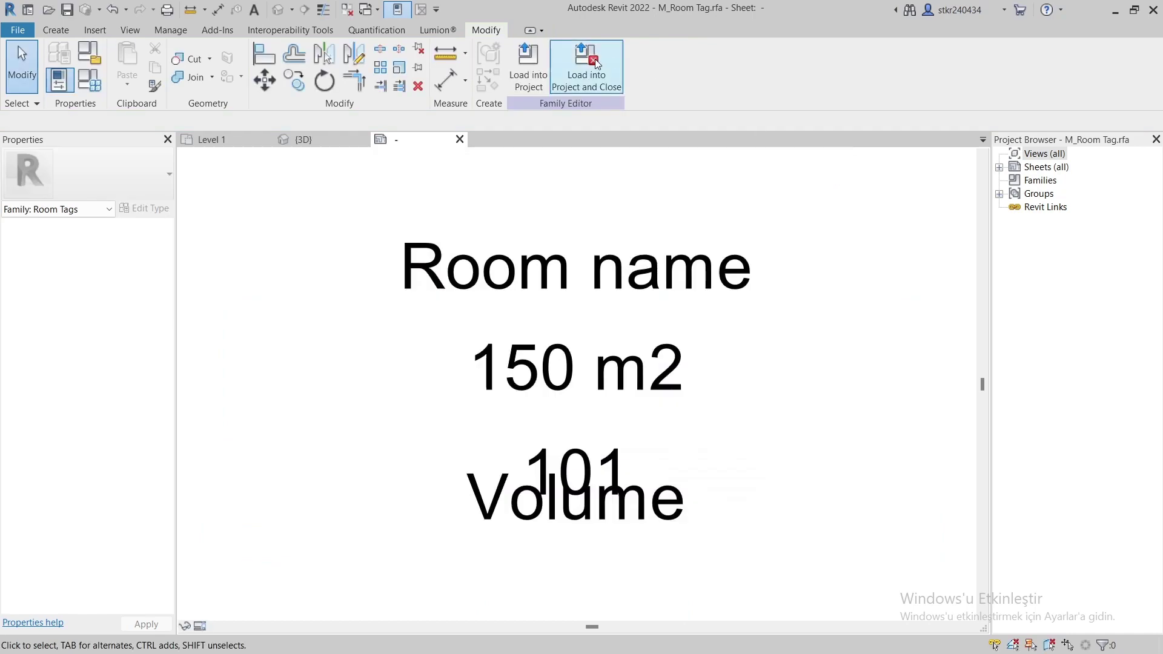
Load the edited room tag family into the project, overwriting the existing version.
left_click(529, 61)
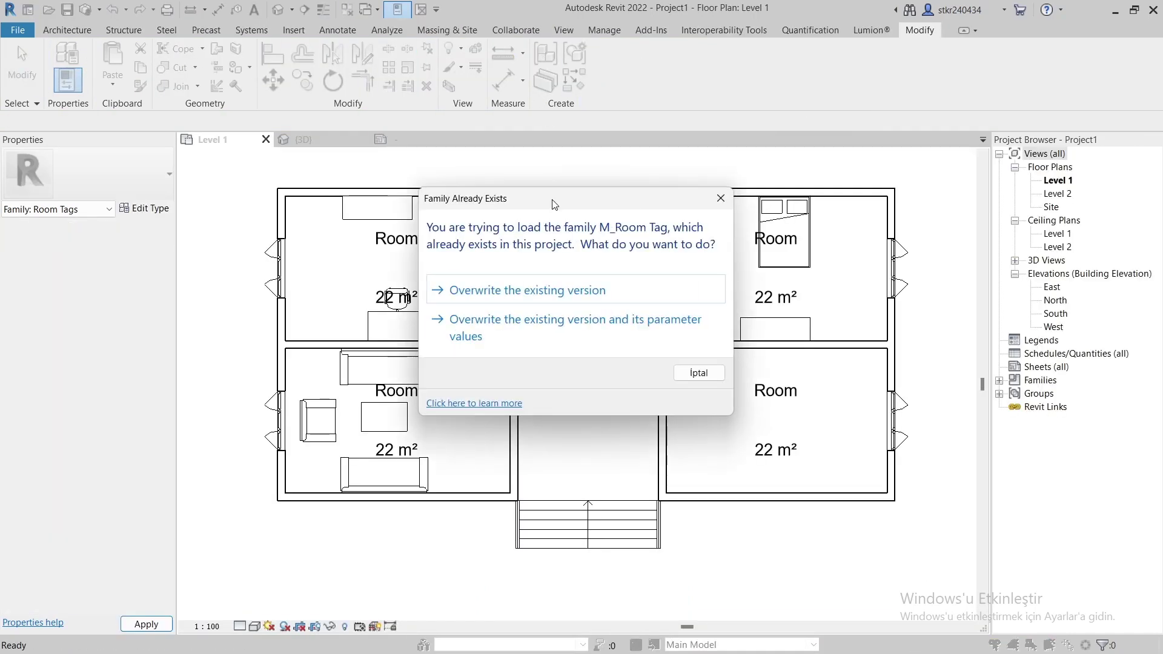
left_click(532, 295)
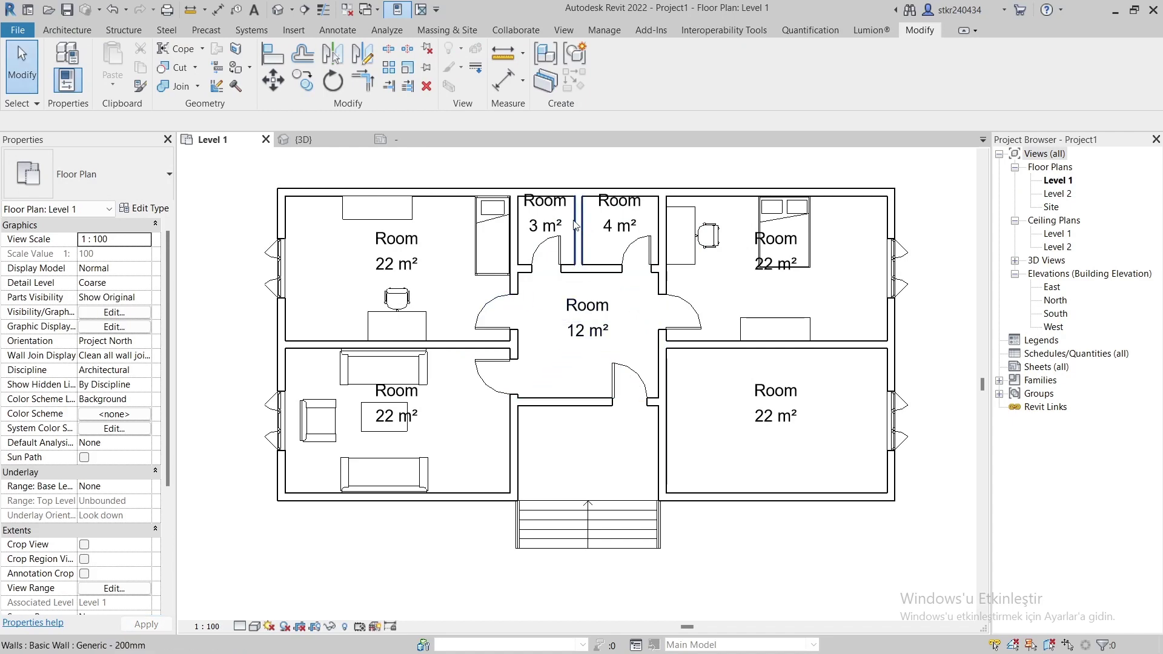
Move the tags of the two small rooms above the central hall slightly down so they fit inside their walls.
scroll(544, 221, "up", 3)
left_click(544, 221)
left_click_drag(530, 260, 526, 272)
left_click(636, 239)
left_click_drag(657, 262, 656, 286)
scroll(631, 254, "down", 3)
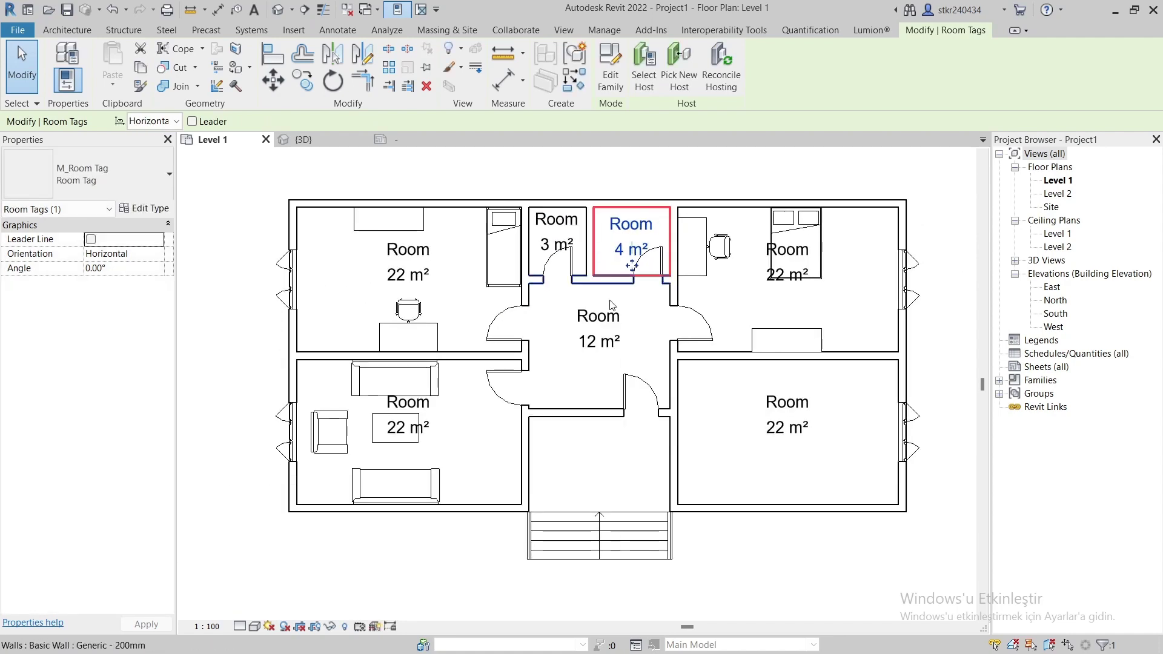
key("Escape")
Draw a vertical 3800 mm room separation line between the wall midpoints of the empty lower-right room.
scroll(825, 427, "up", 2)
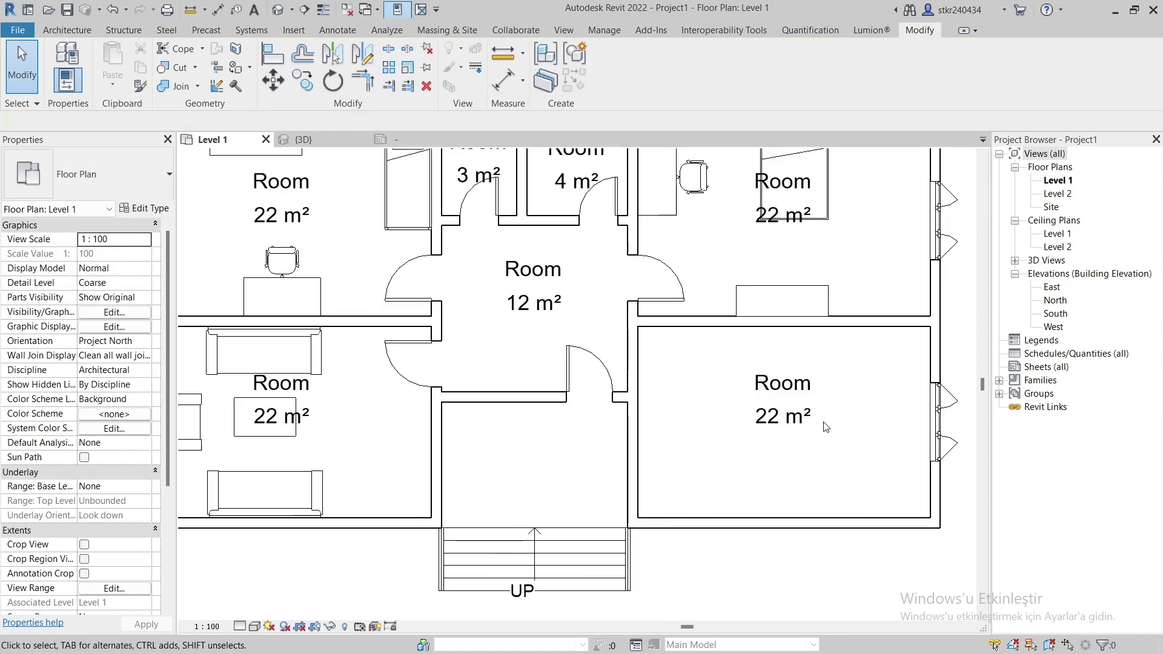
left_click(68, 30)
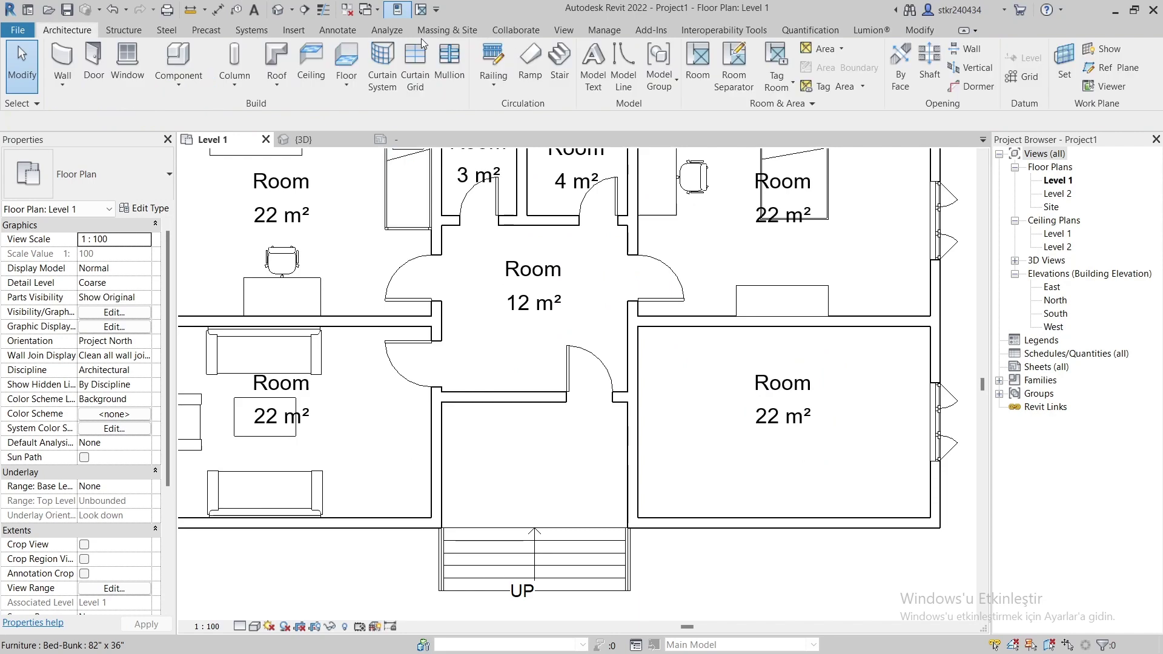
left_click(698, 63)
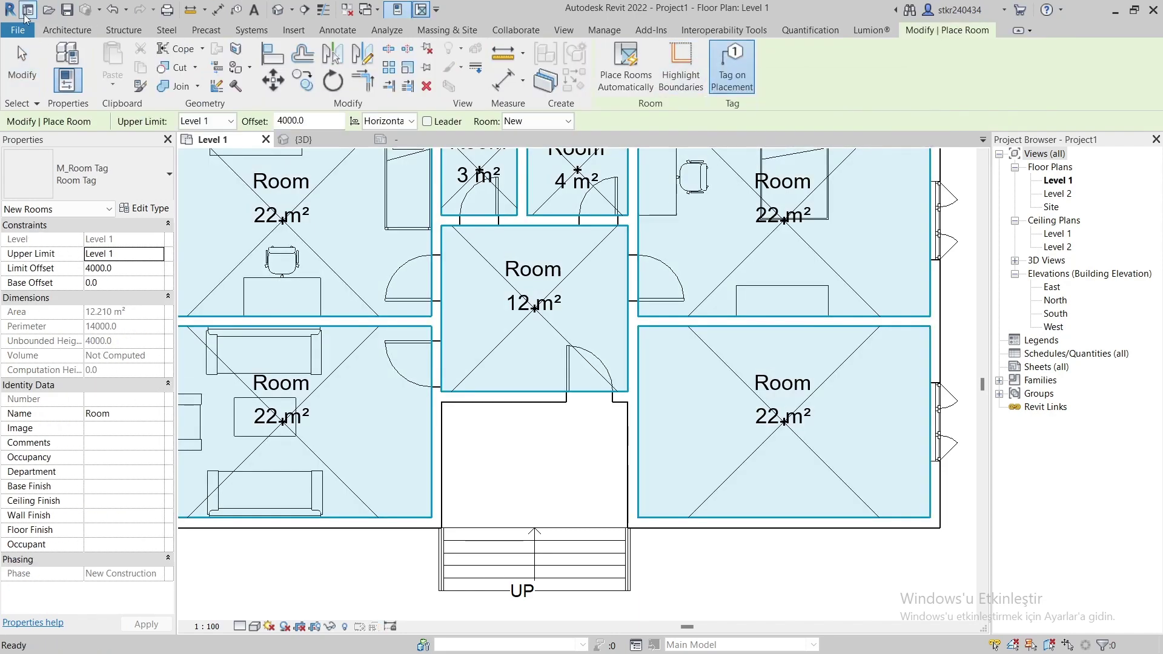
left_click(63, 29)
left_click(735, 61)
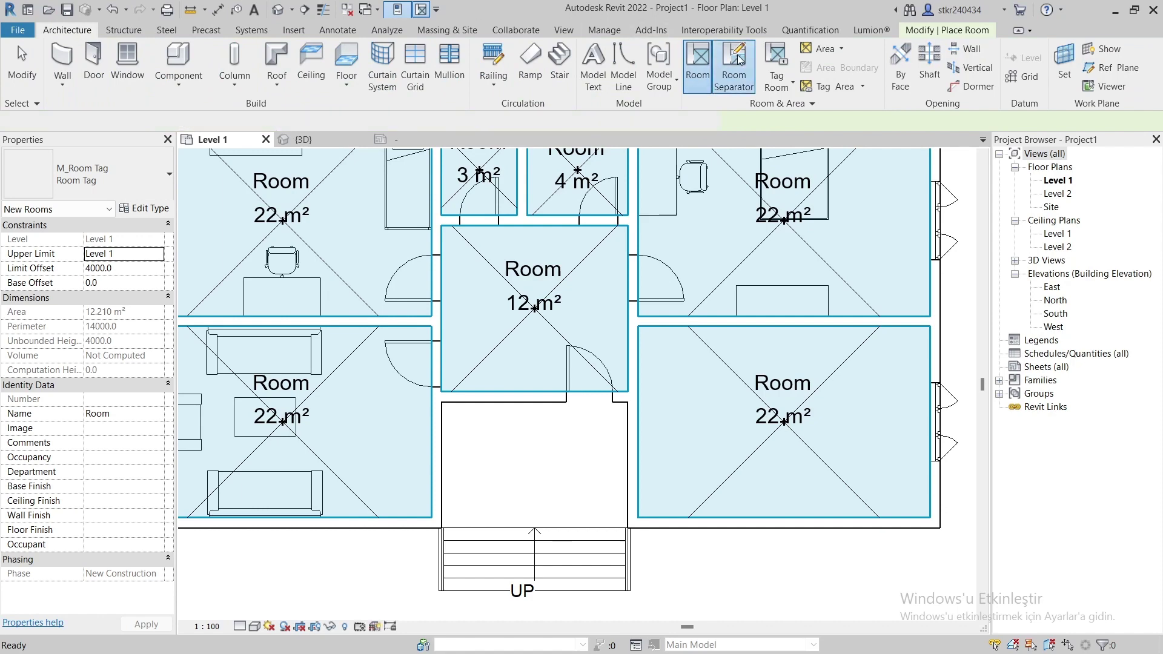
left_click(783, 328)
left_click(783, 503)
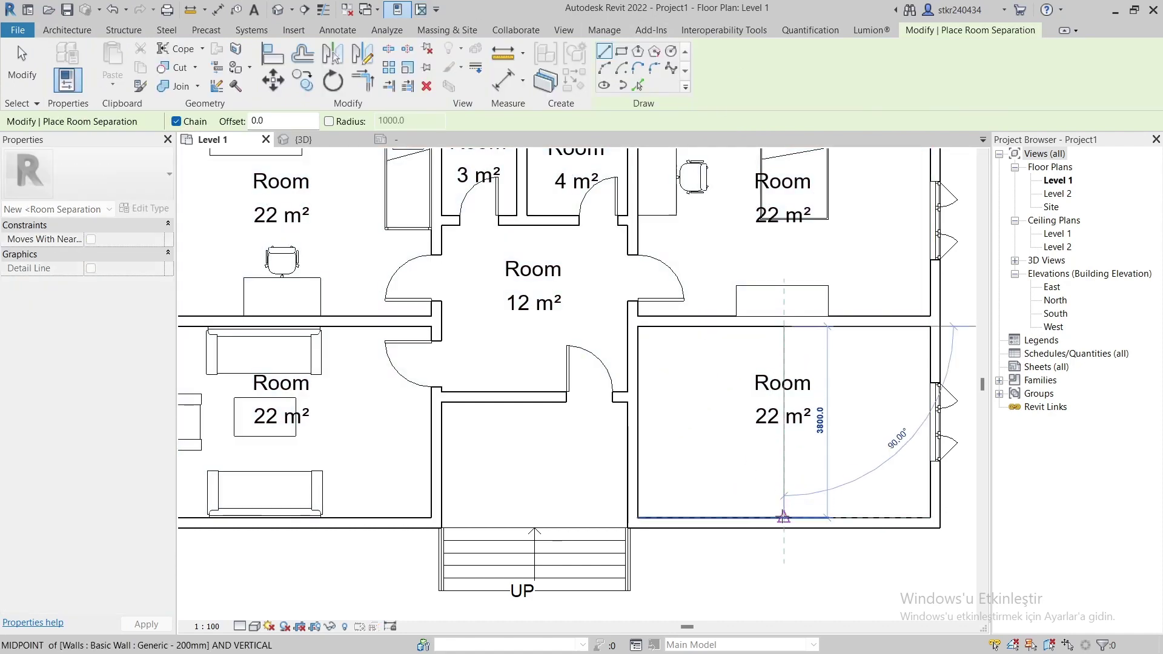
key("Escape")
key("Escape")
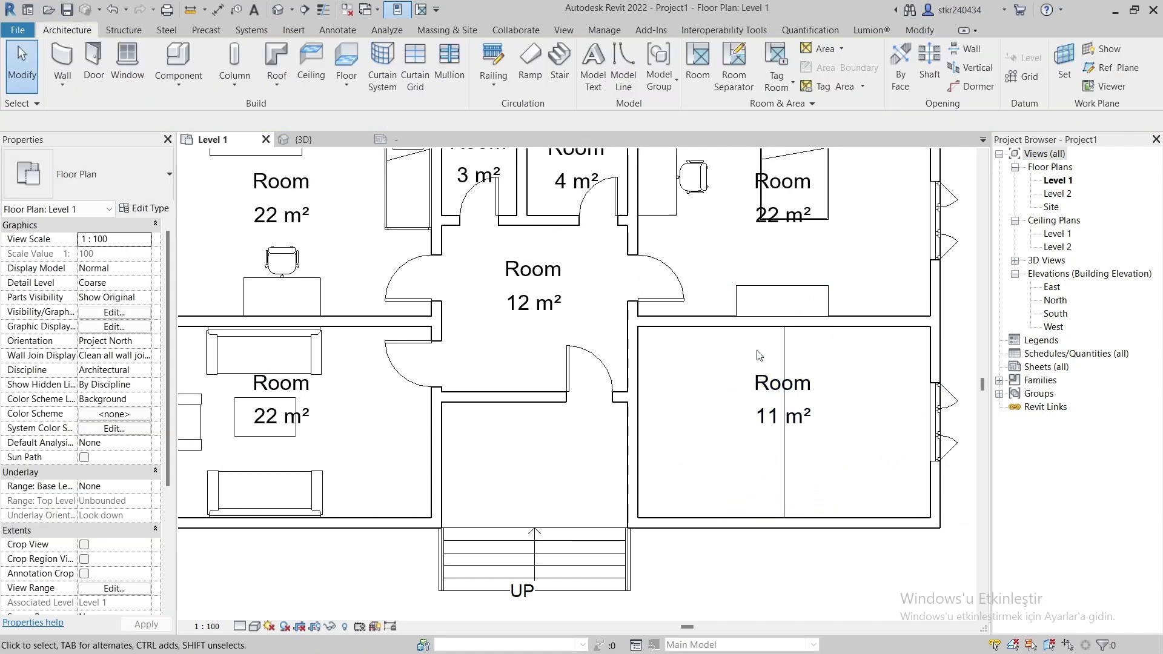
Move the divided room's tag into the half to the right of the separation line.
left_click(766, 439)
left_click_drag(784, 439, 865, 437)
key("Escape")
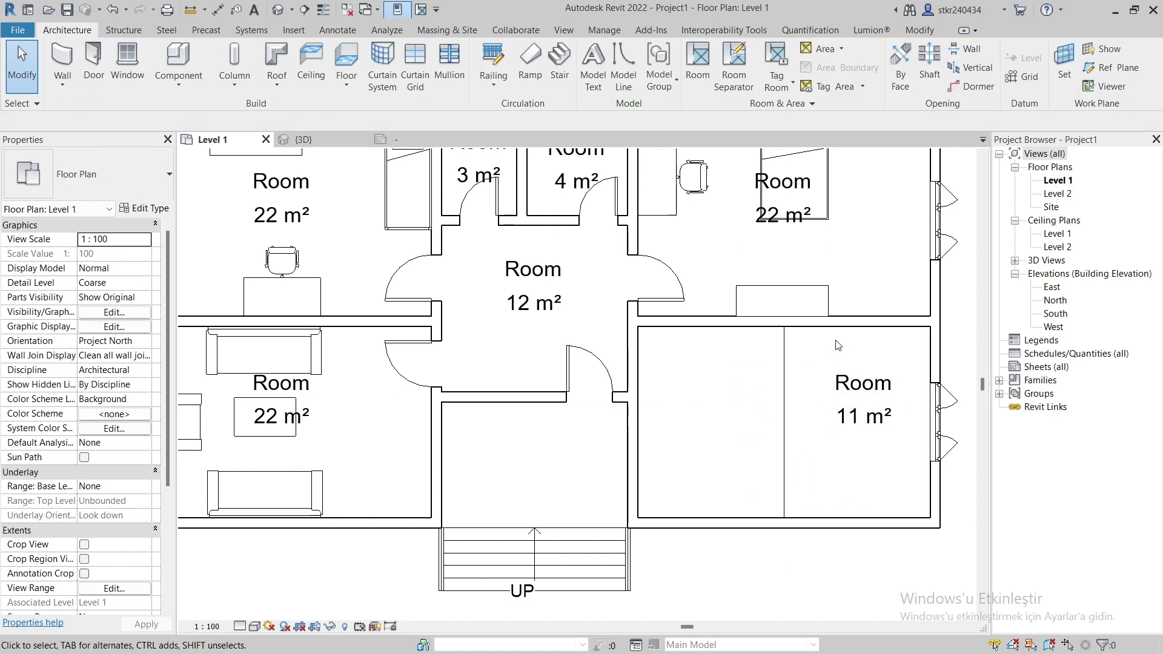
Place a tagged room in the half to the left of the separation line.
left_click(698, 67)
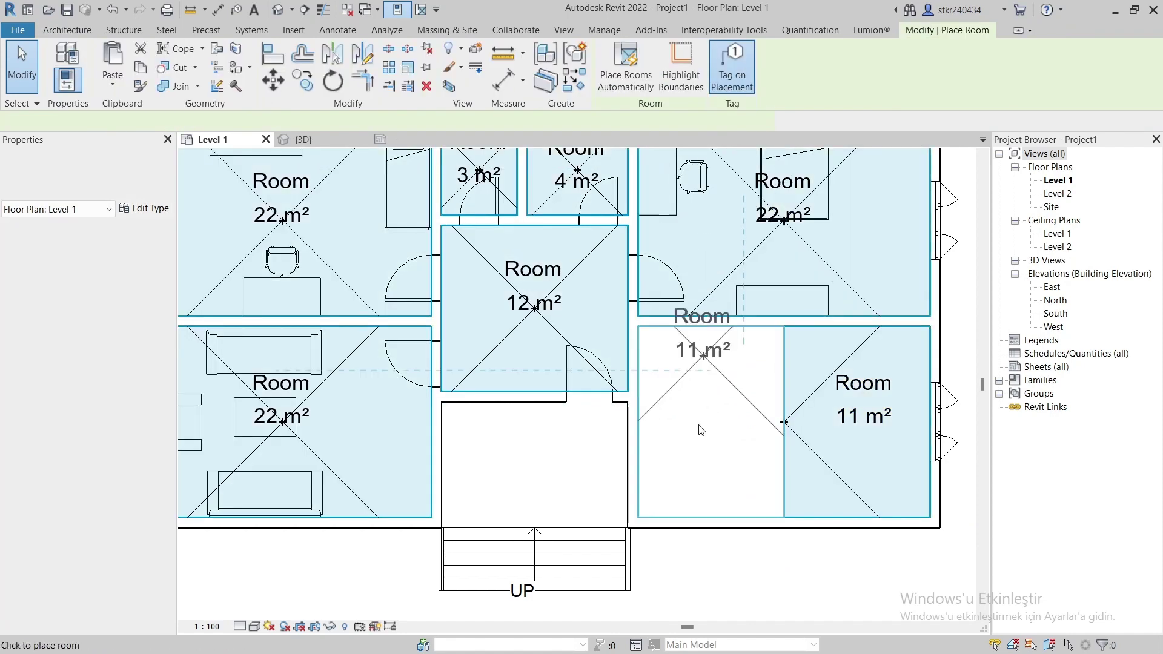
left_click(703, 439)
key("Escape")
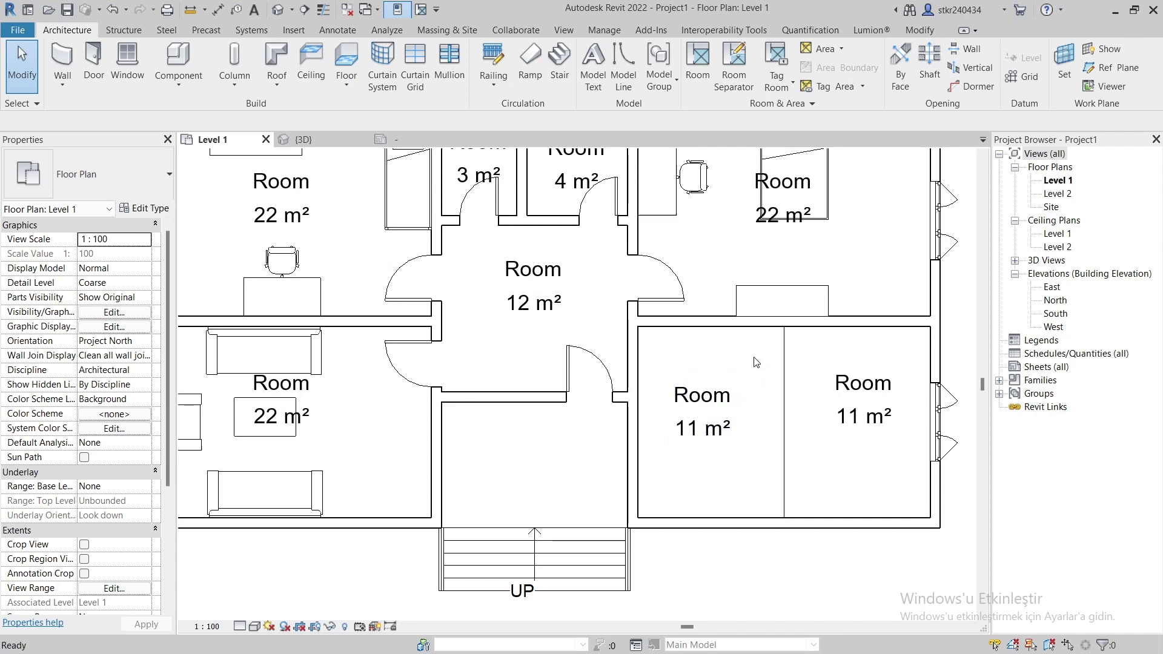
Undo the last room placement, the tag move and the room separation line in the divided room.
key("ctrl+z")
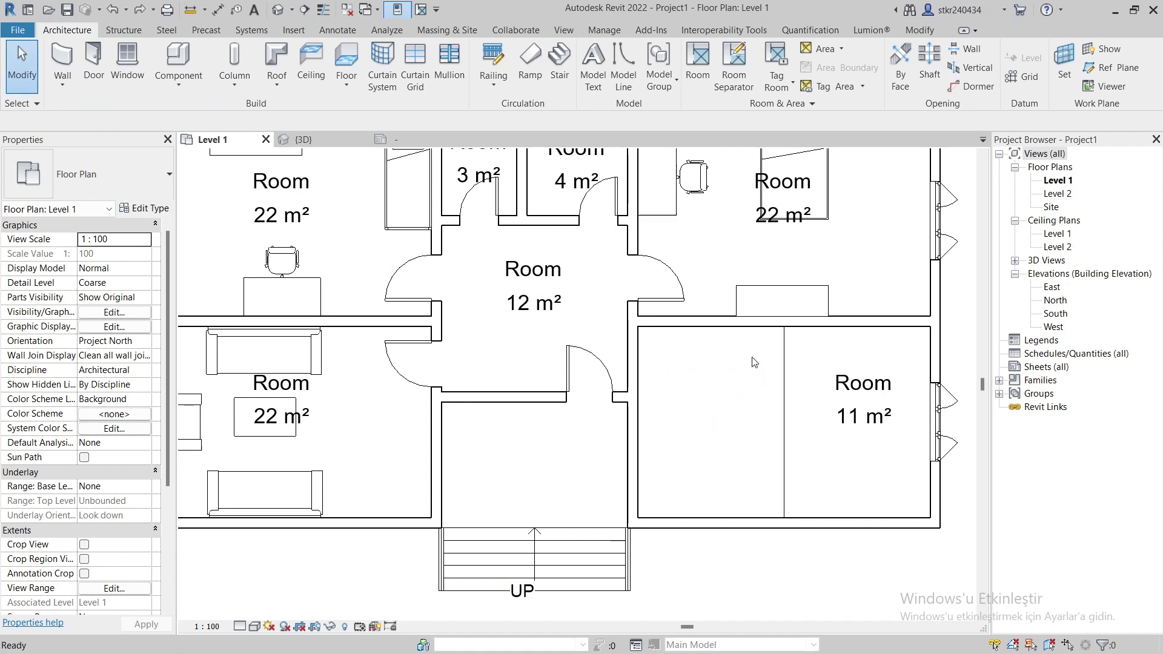
key("ctrl+z")
key("ctrl+z")
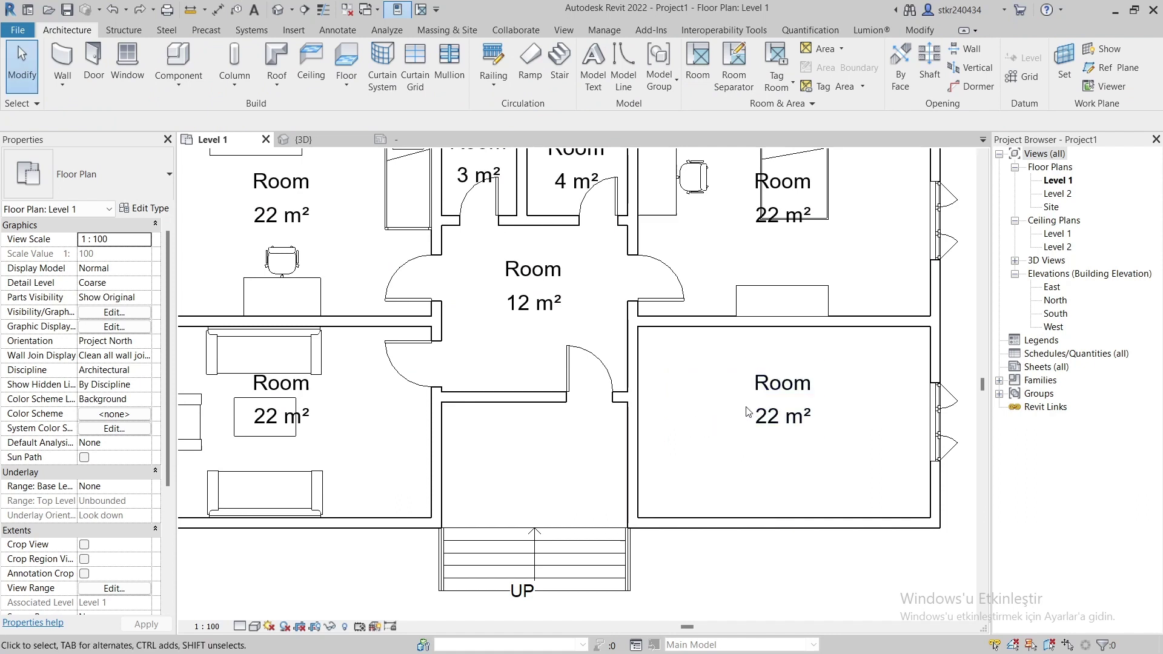
Rename the upper-left room Bedroom 1 and the two small rooms above the central hall Stroage and Bath.
scroll(753, 362, "down", 2)
scroll(457, 296, "up", 1)
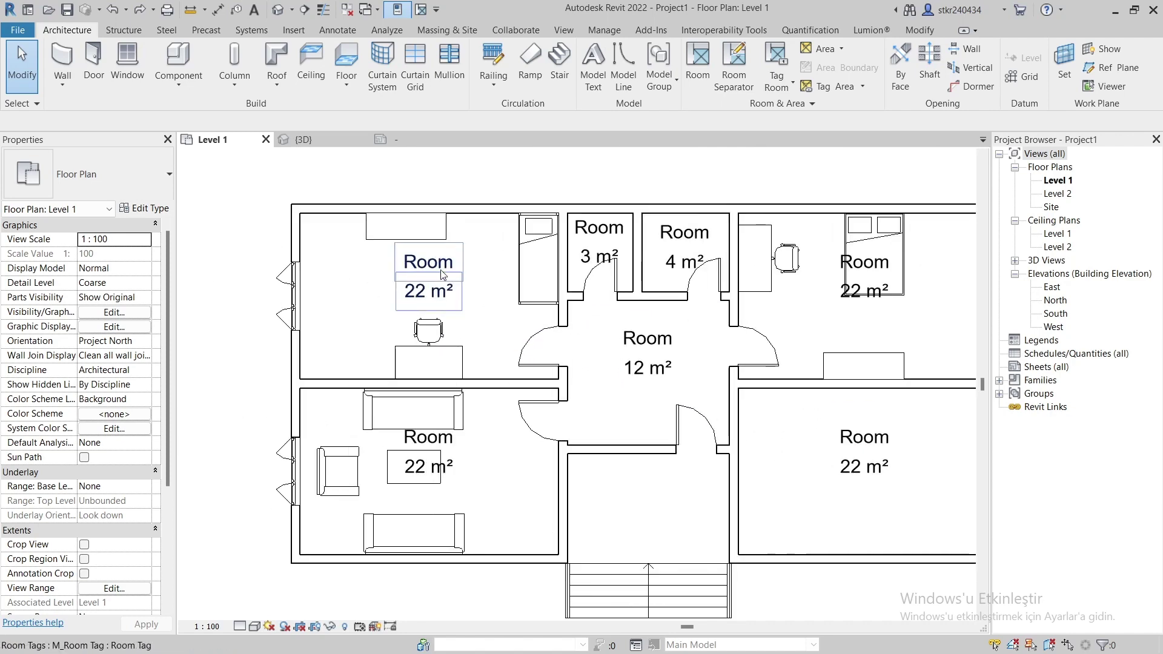
double_click(432, 267)
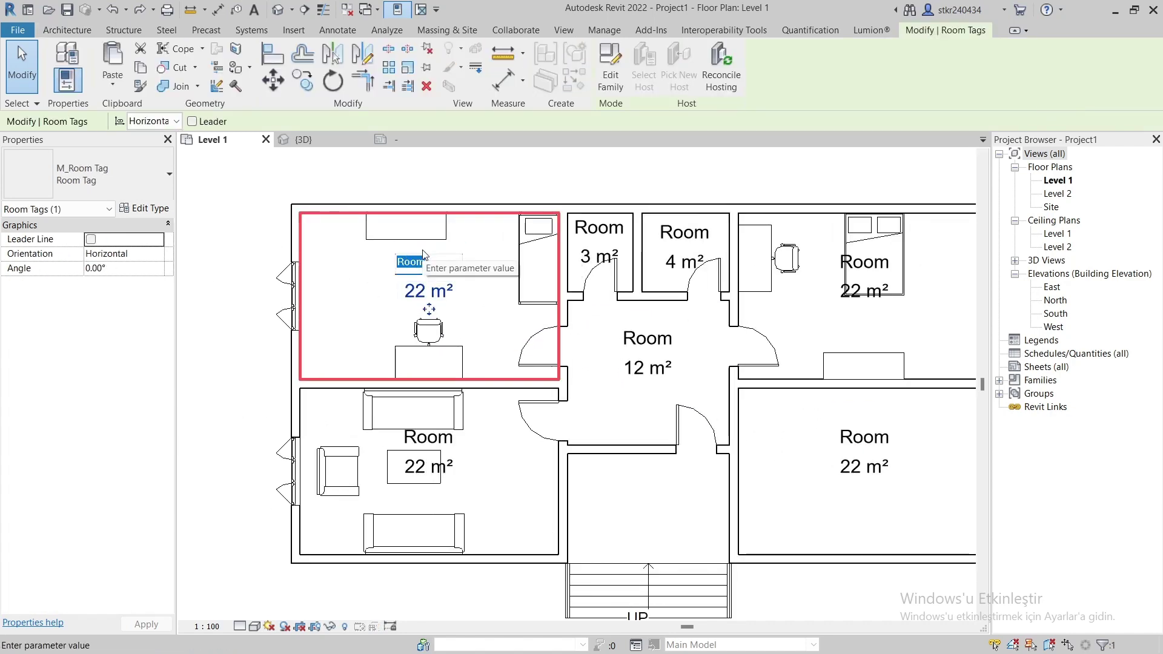
type("Bedr")
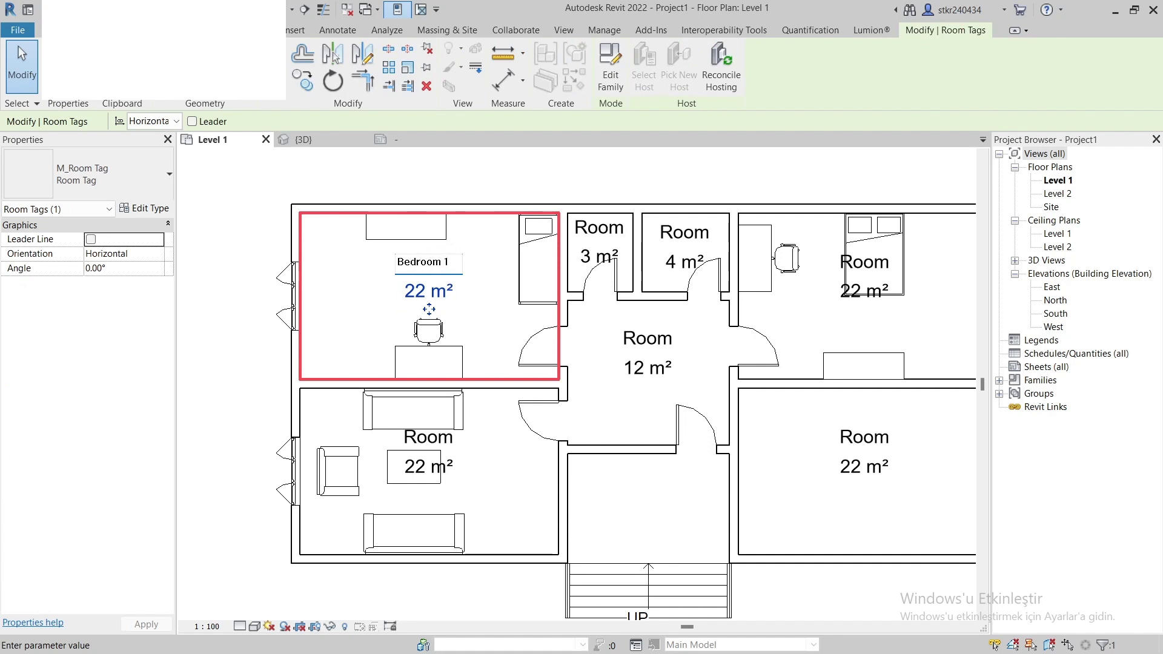
double_click(600, 227)
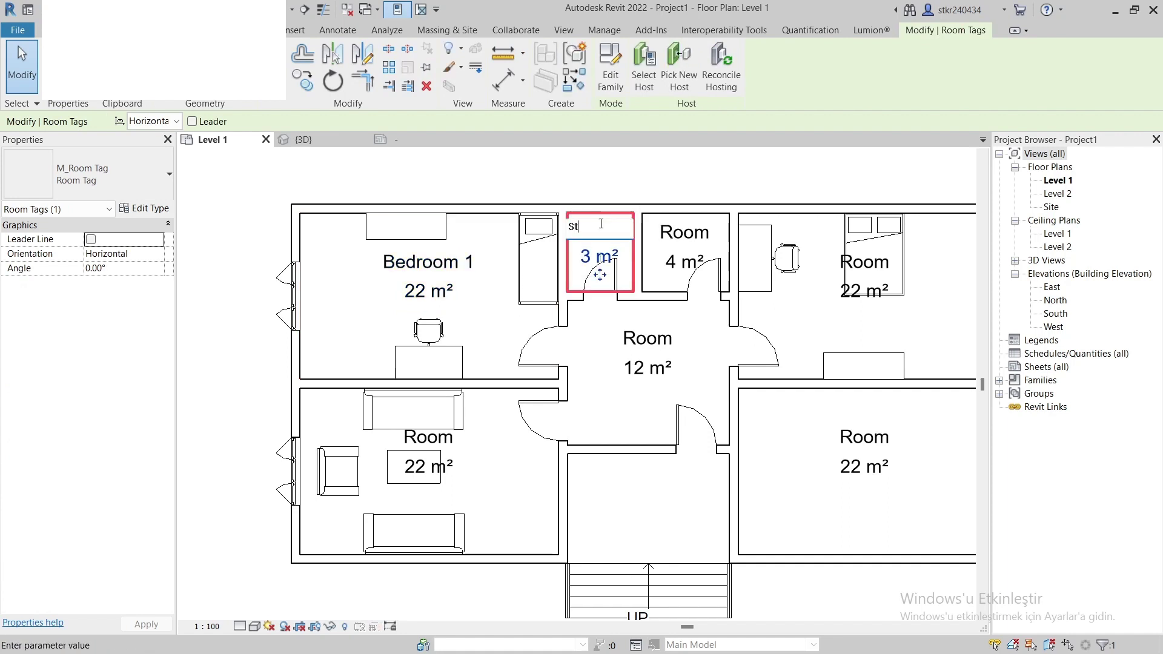
double_click(678, 230)
Rename the upper-right room Bedroom 2, the room below it Kitchen, and the central room Hall.
double_click(867, 262)
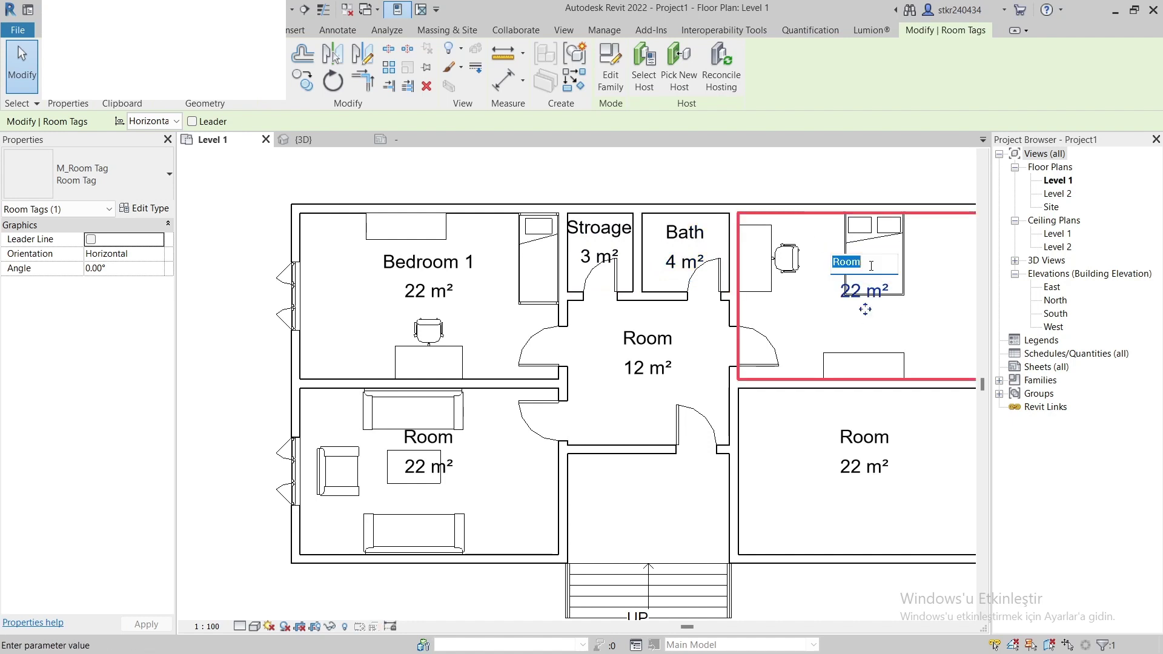
double_click(856, 435)
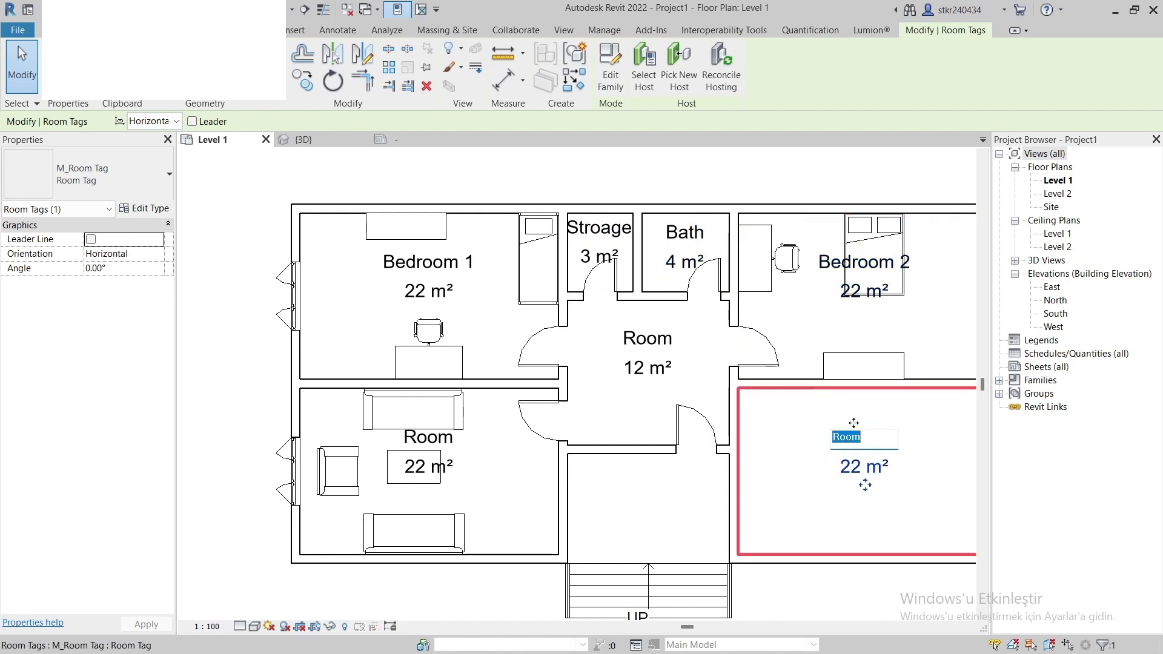
double_click(659, 333)
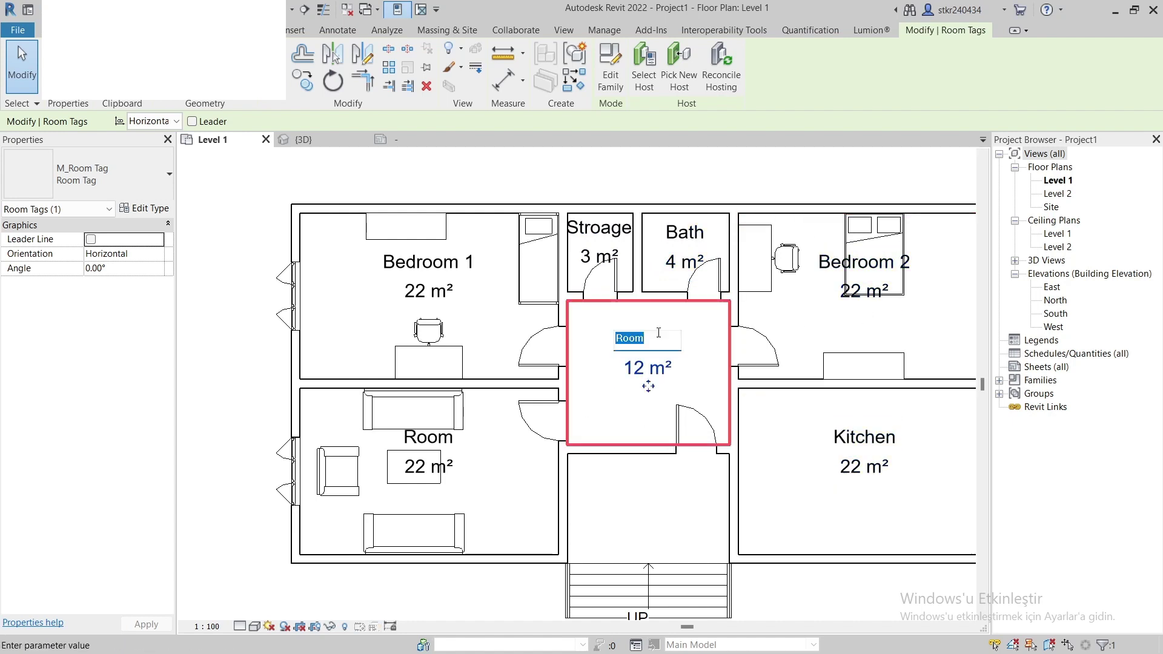
Rename the room with the sofas Livingroom and move its tag to the right of the coffee table.
double_click(441, 438)
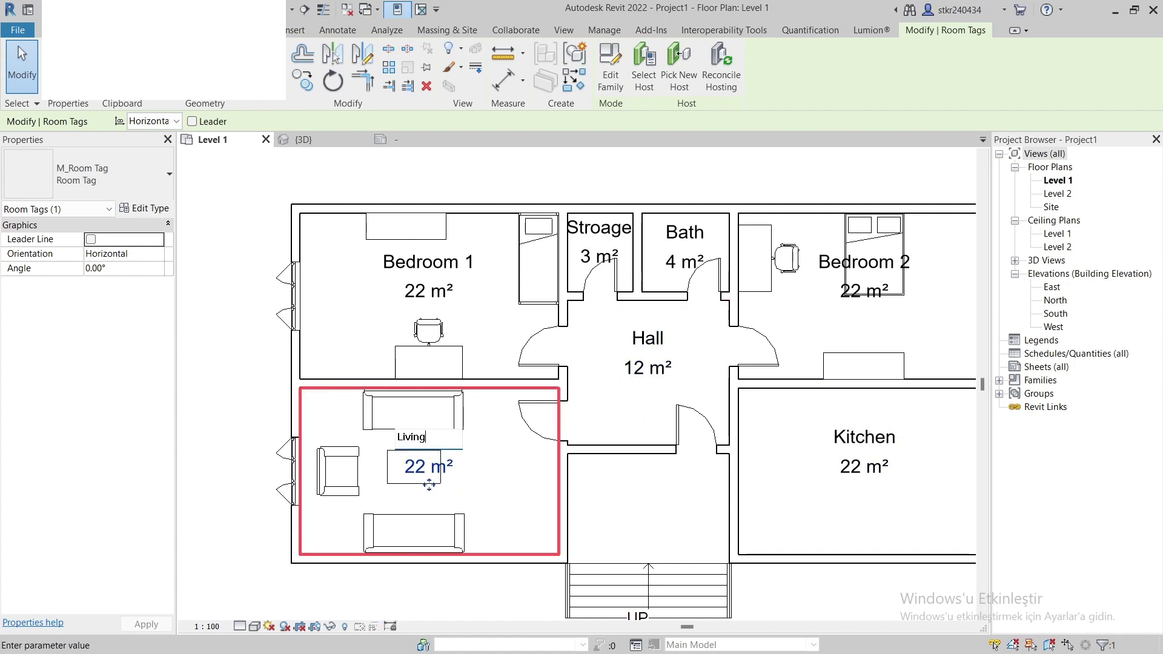
type("Livingroom")
left_click(532, 472)
left_click(424, 436)
left_click(521, 451)
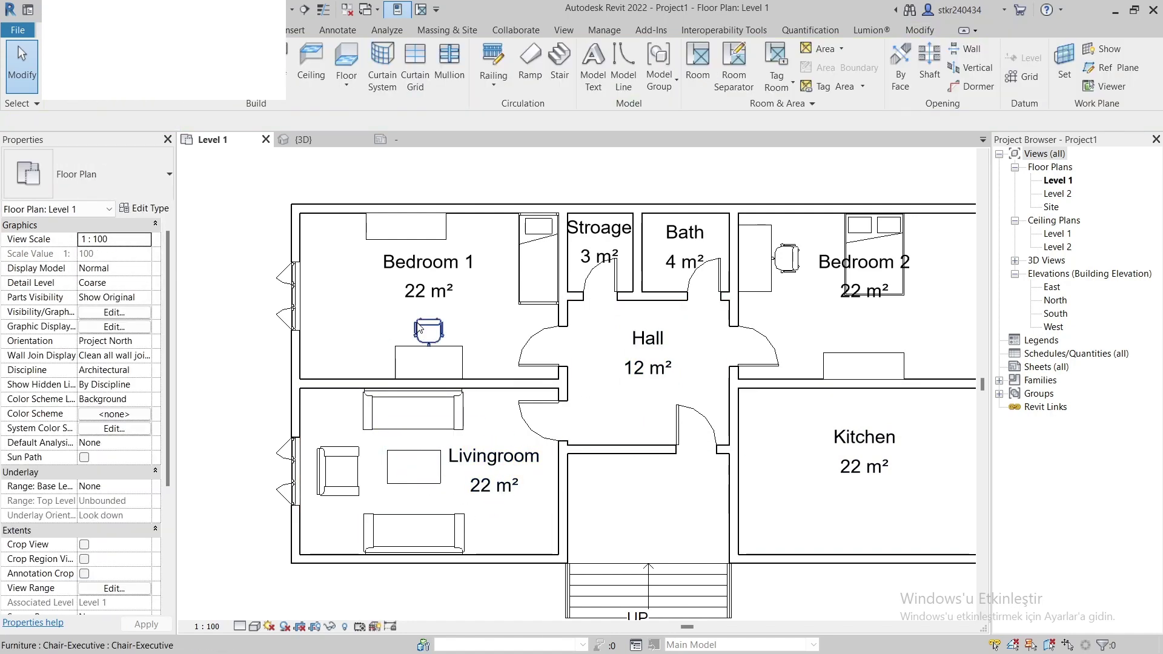
scroll(555, 464, "down", 2)
scroll(556, 464, "up", 2)
key("r")
key("m")
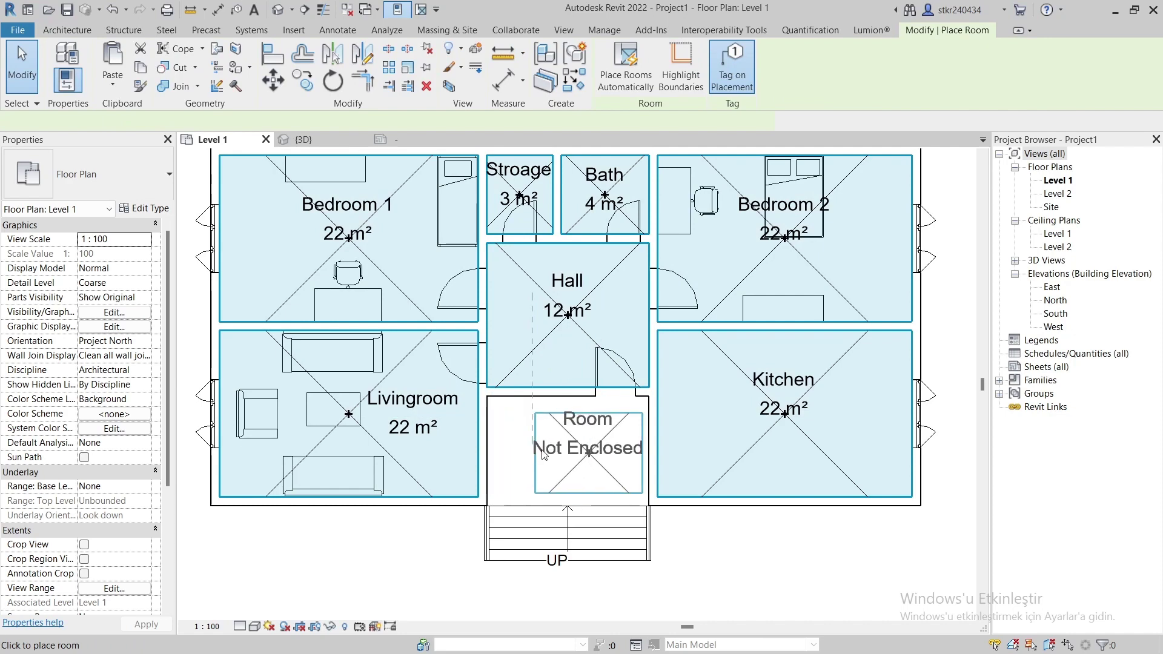
key("Escape")
key("Escape")
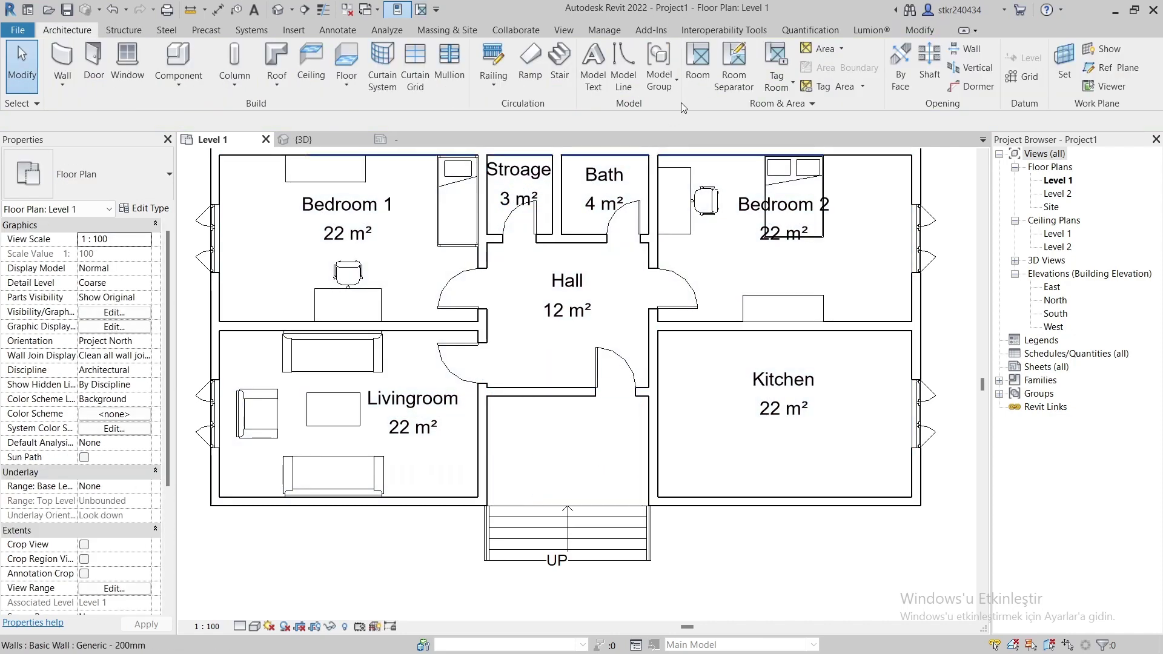
Draw a horizontal room separation line across the open side of the entrance area, along the top of the stairs between both walls.
left_click(730, 73)
scroll(488, 494, "up", 5)
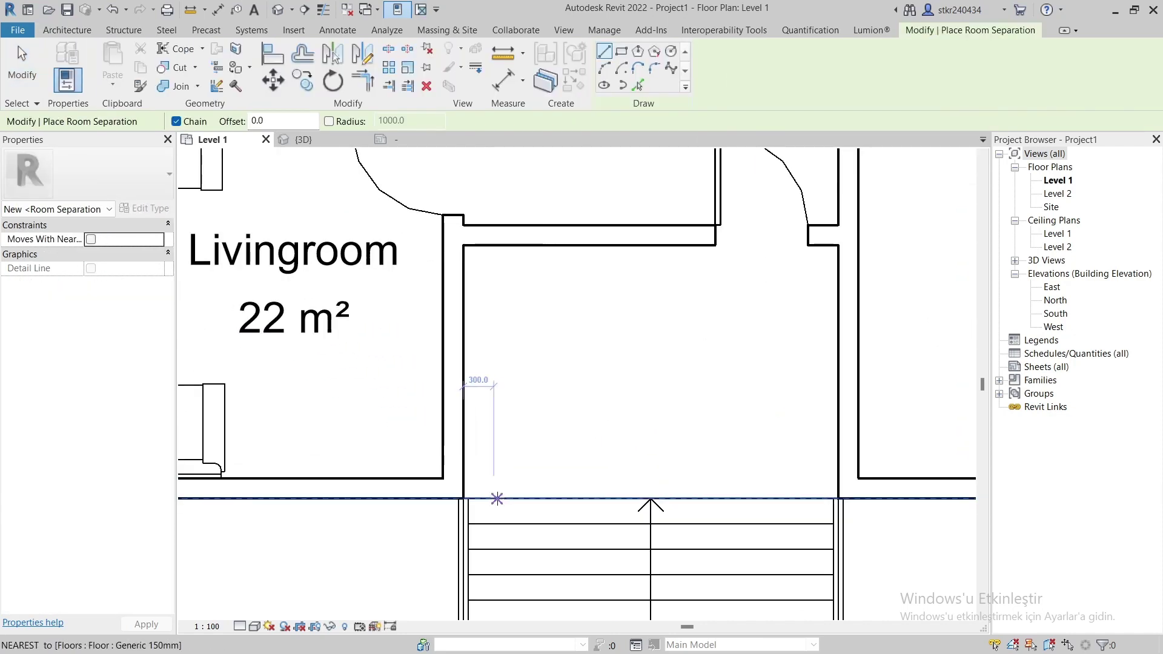
left_click(437, 498)
scroll(438, 498, "down", 3)
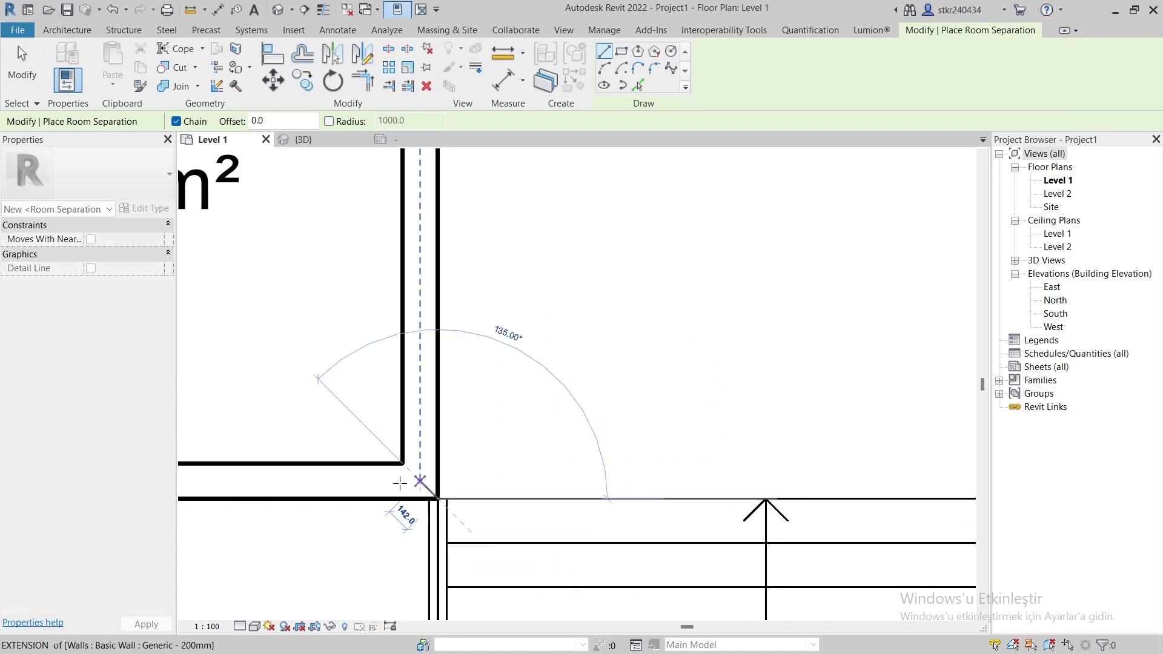
left_click(791, 489)
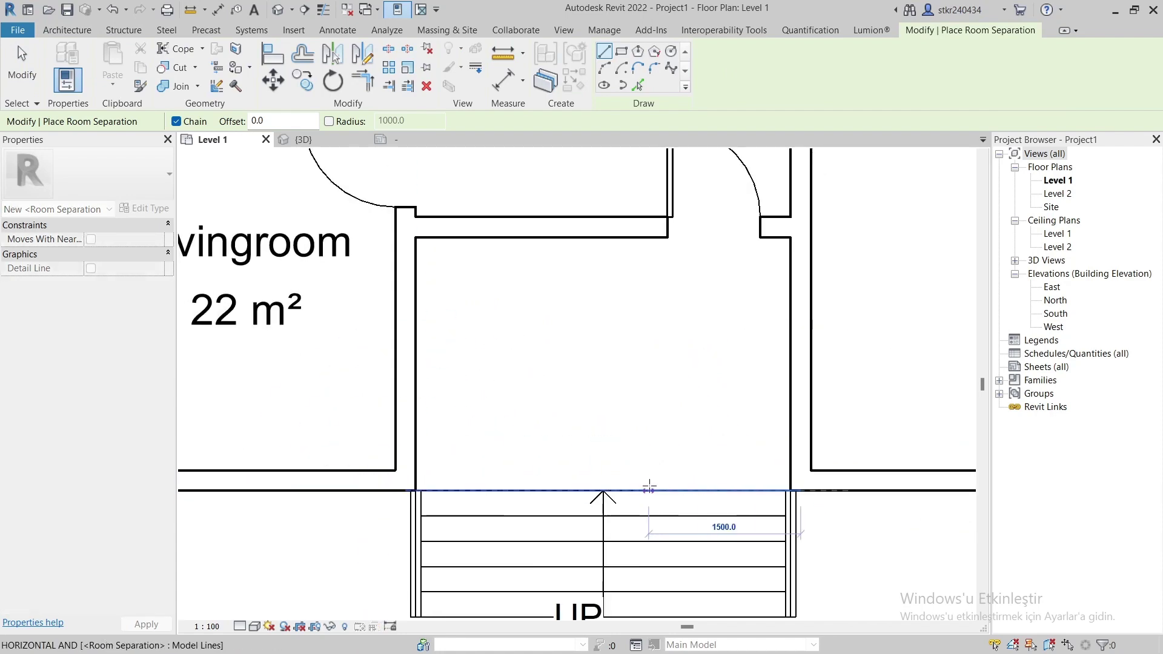
scroll(649, 487, "down", 3)
key("Escape")
key("Escape")
Place a tagged room in the entrance area between the hall and the stairs.
left_click(697, 66)
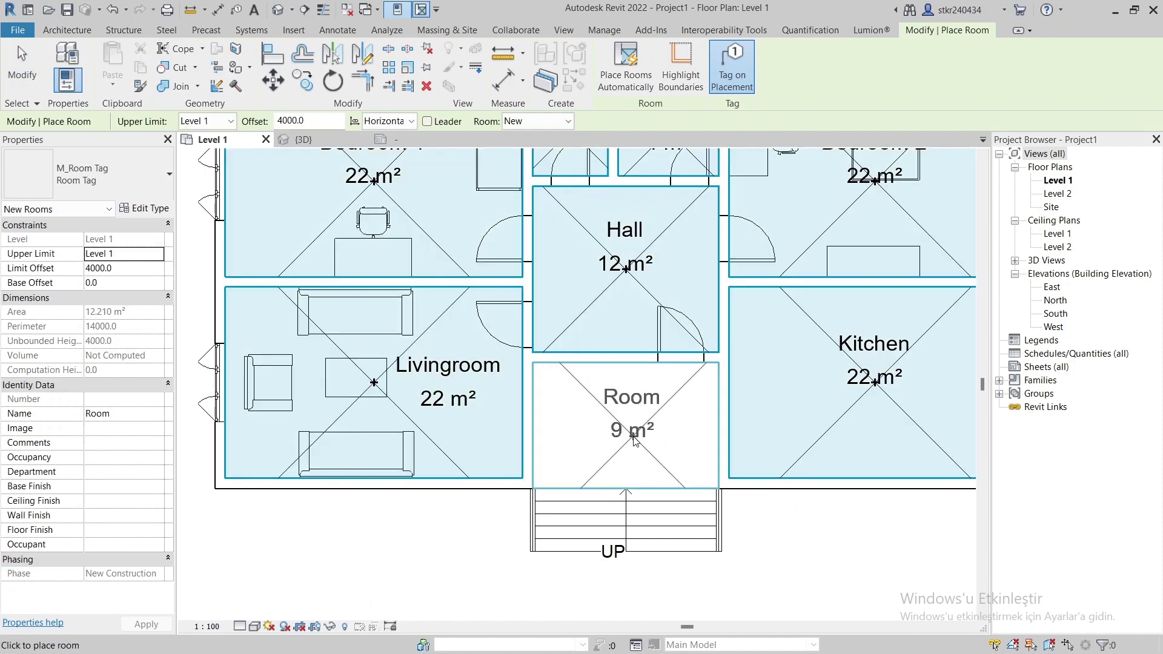
left_click(634, 439)
key("Escape")
key("Escape")
Rename the room in front of the stairs Entry.
left_click(632, 400)
left_click(632, 399)
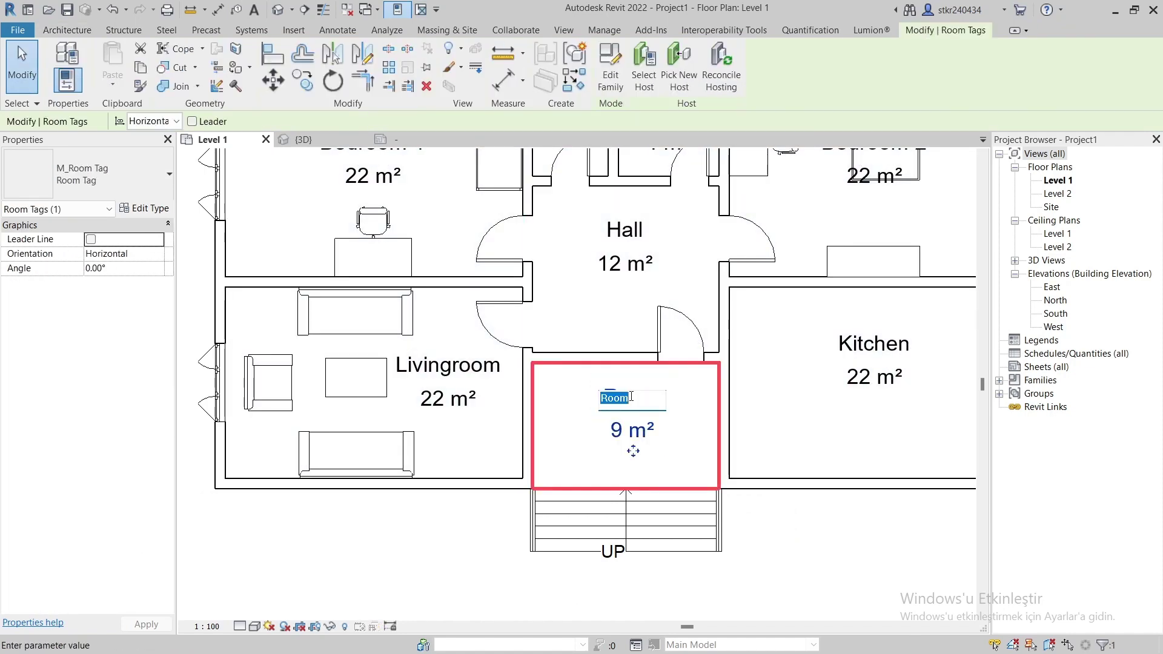
type("Entry")
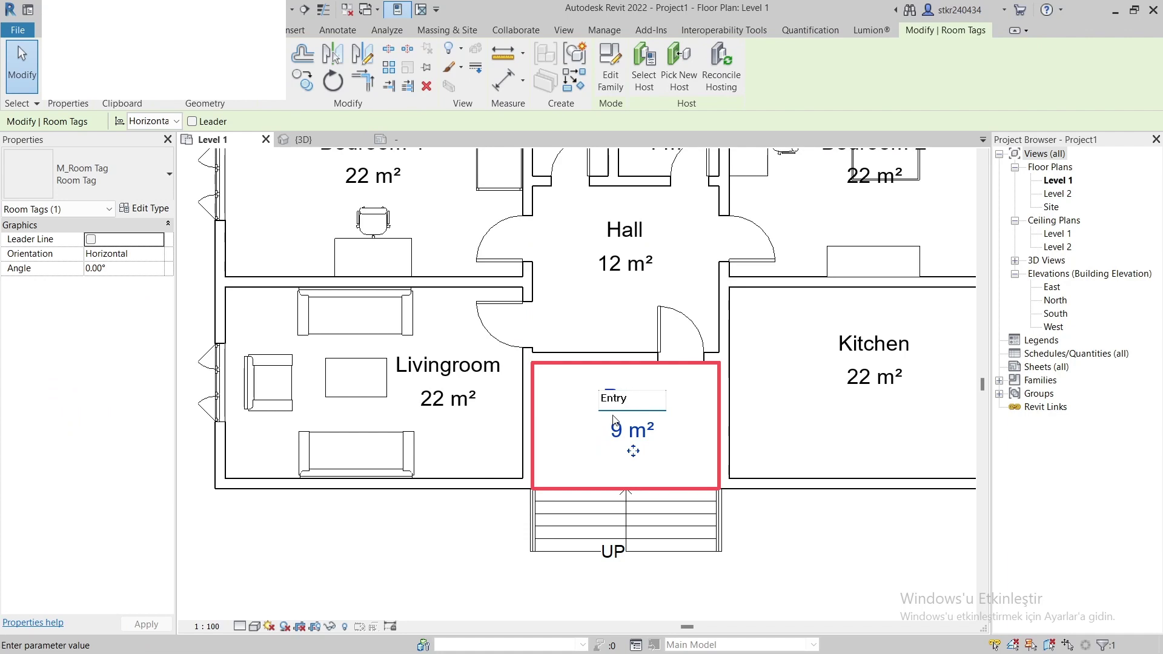
key("Return")
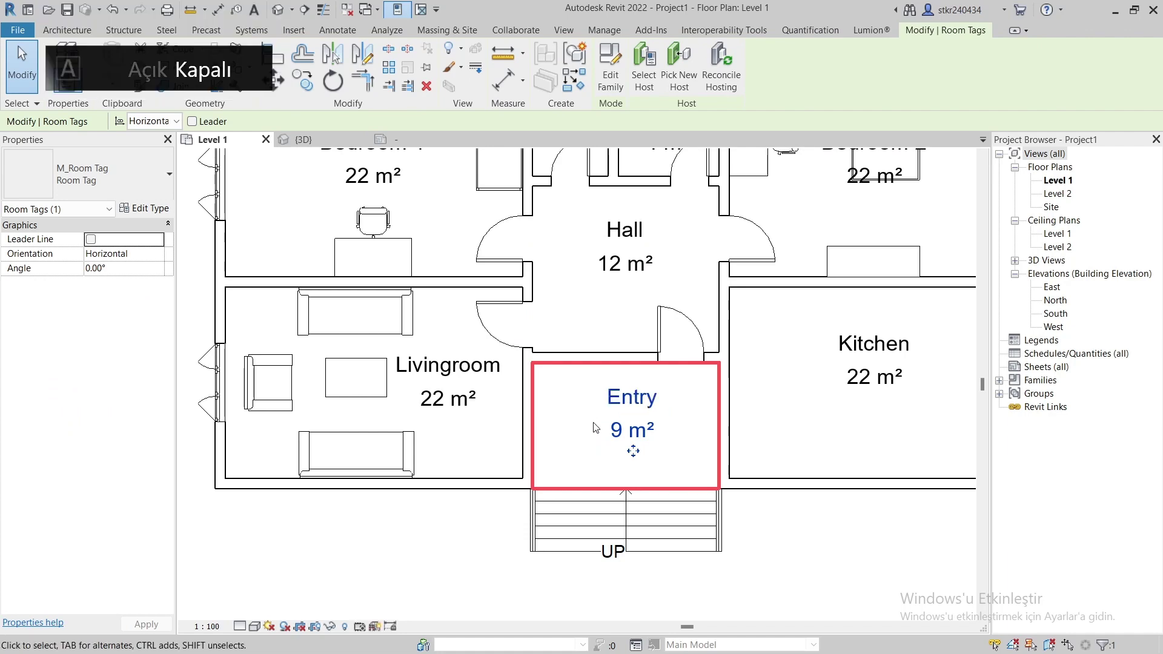
scroll(619, 518, "down", 3)
left_click(691, 228)
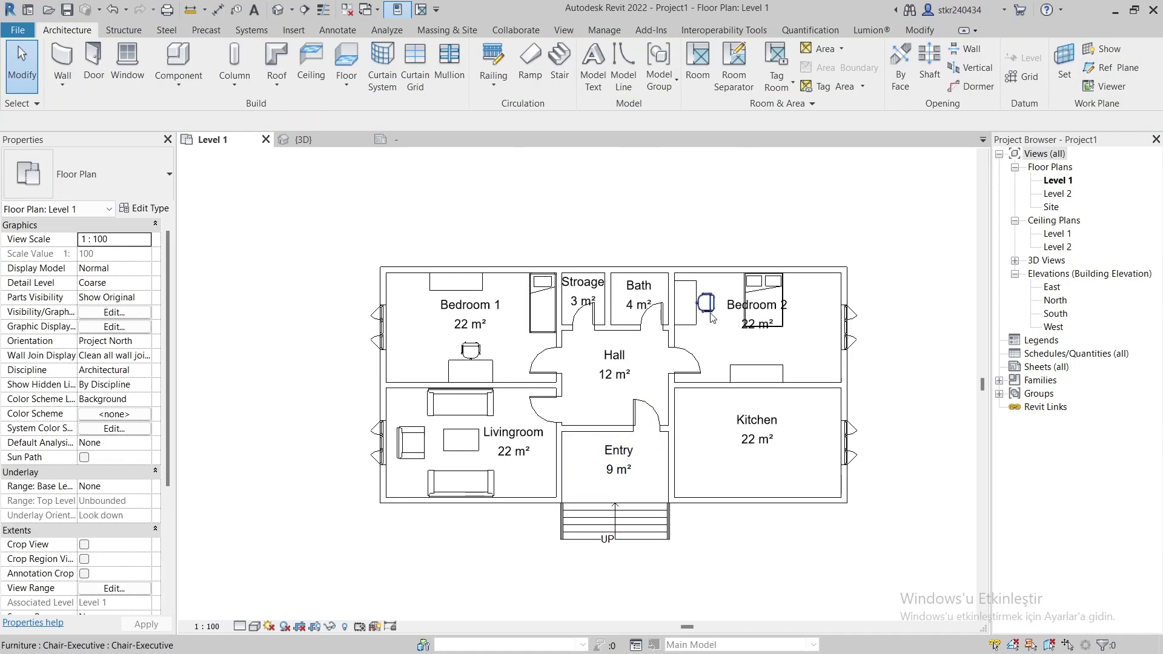
Move the Bedroom 2 tag down and to the left, away from the bed.
left_click(754, 312)
scroll(734, 308, "up", 2)
left_click_drag(762, 352, 736, 388)
left_click(775, 193)
scroll(641, 339, "down", 3)
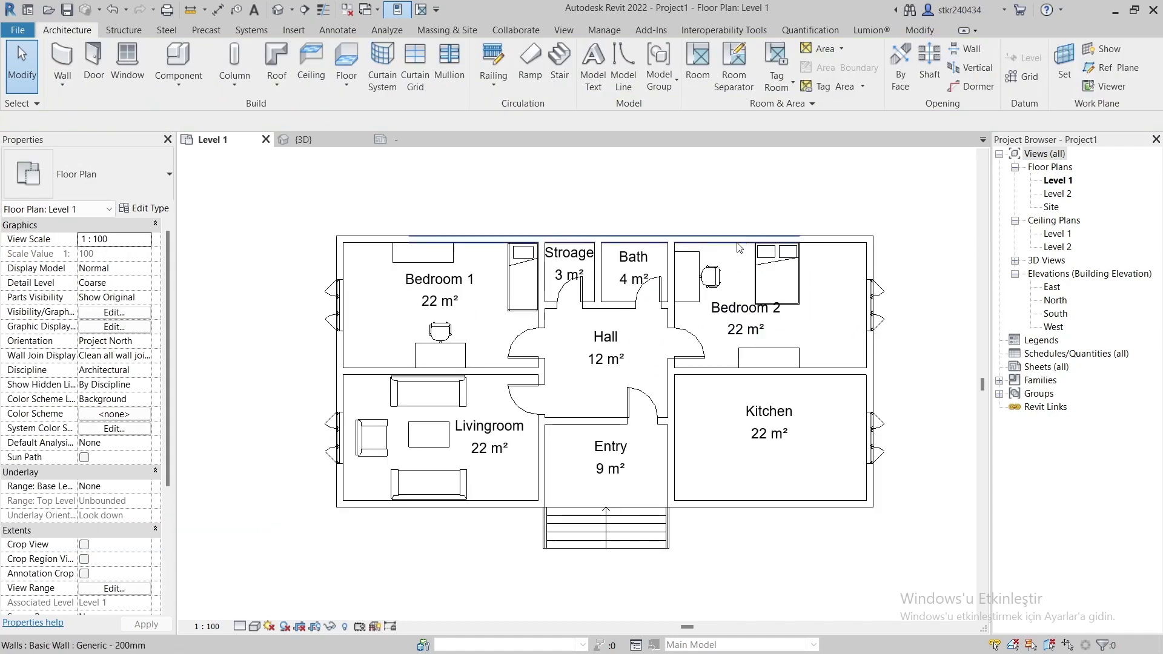
Open the color scheme settings, switch the category to Rooms and accept the Name scheme with the Room Legend title.
scroll(641, 340, "up", 1)
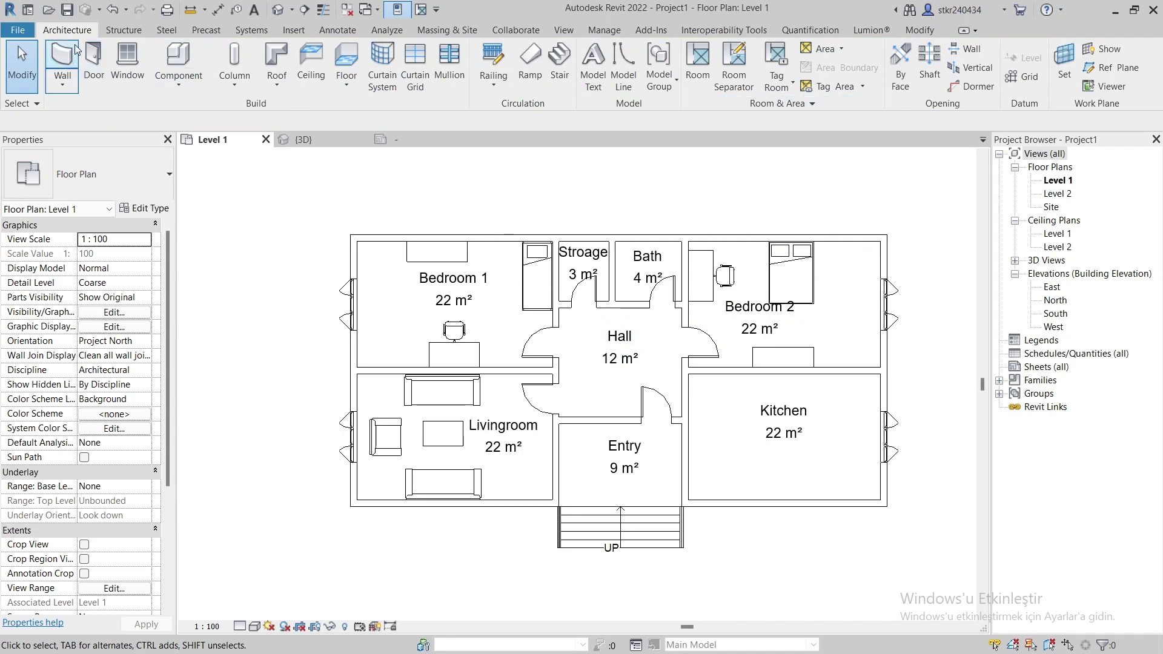
left_click(767, 104)
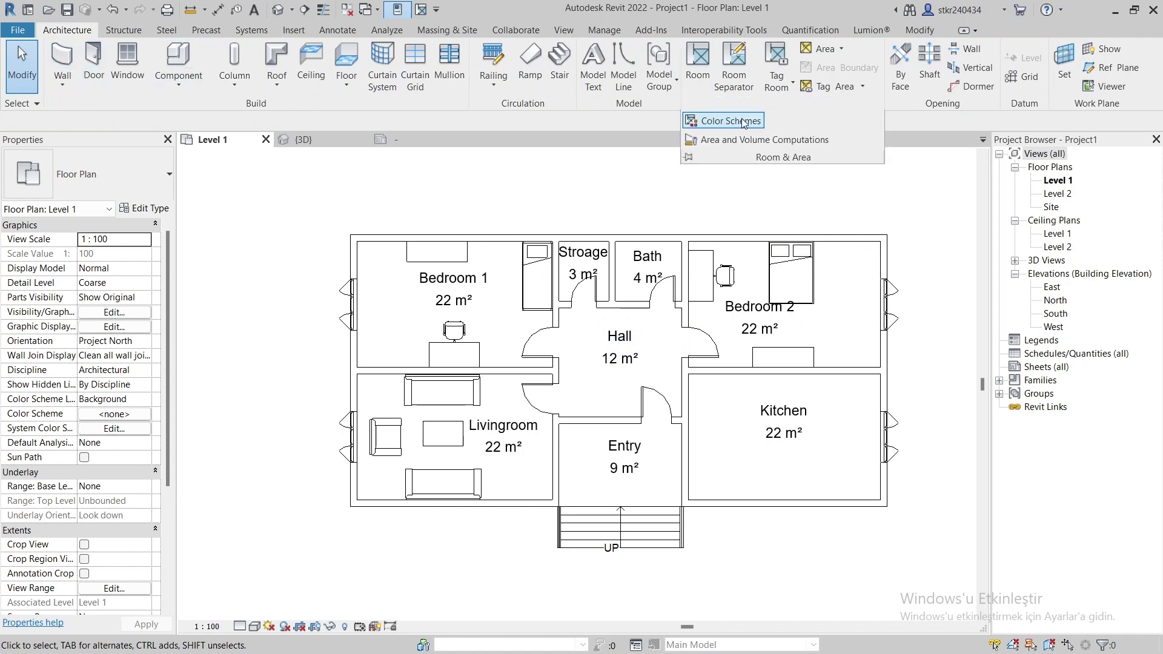
left_click(743, 122)
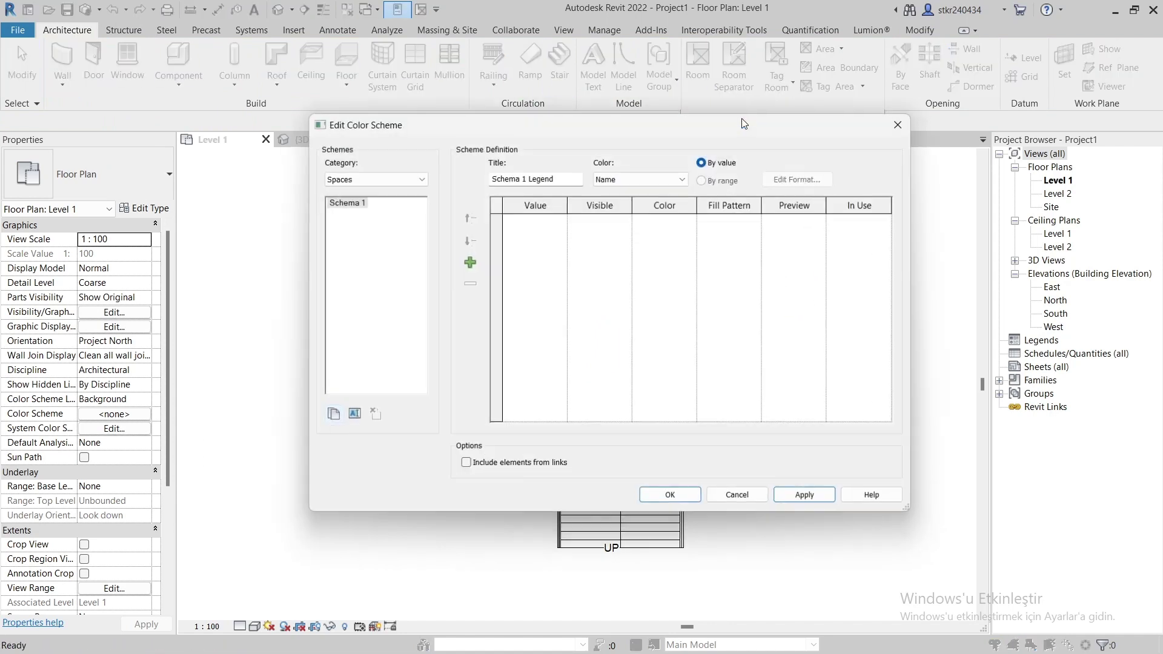
left_click(379, 179)
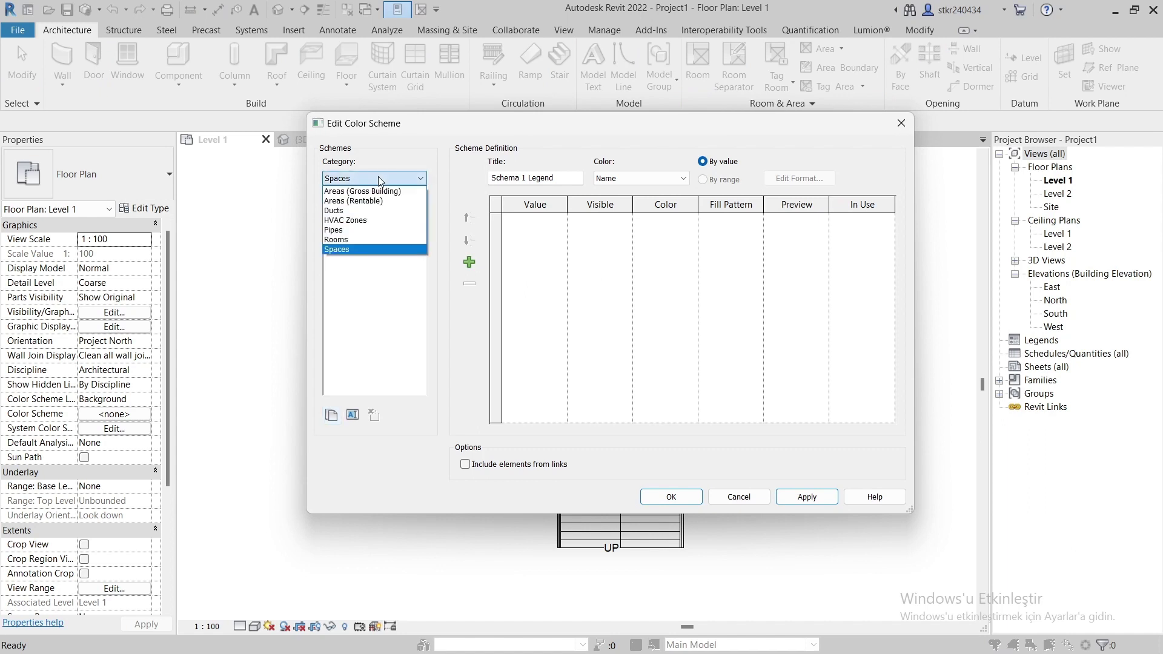
left_click(358, 241)
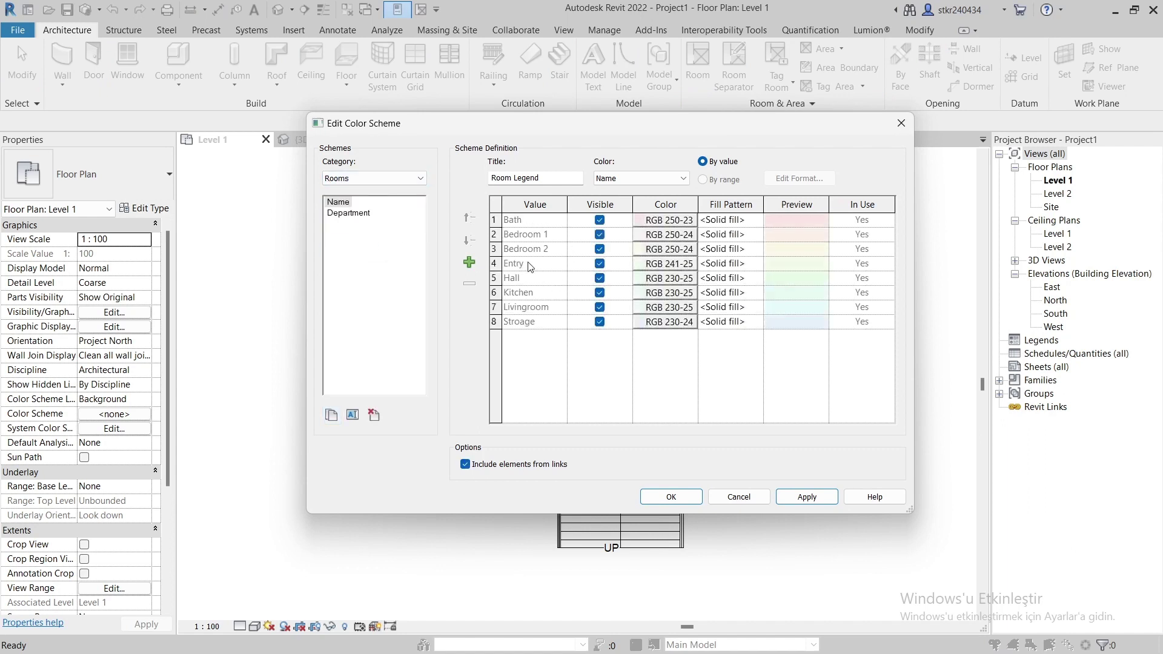
left_click(672, 497)
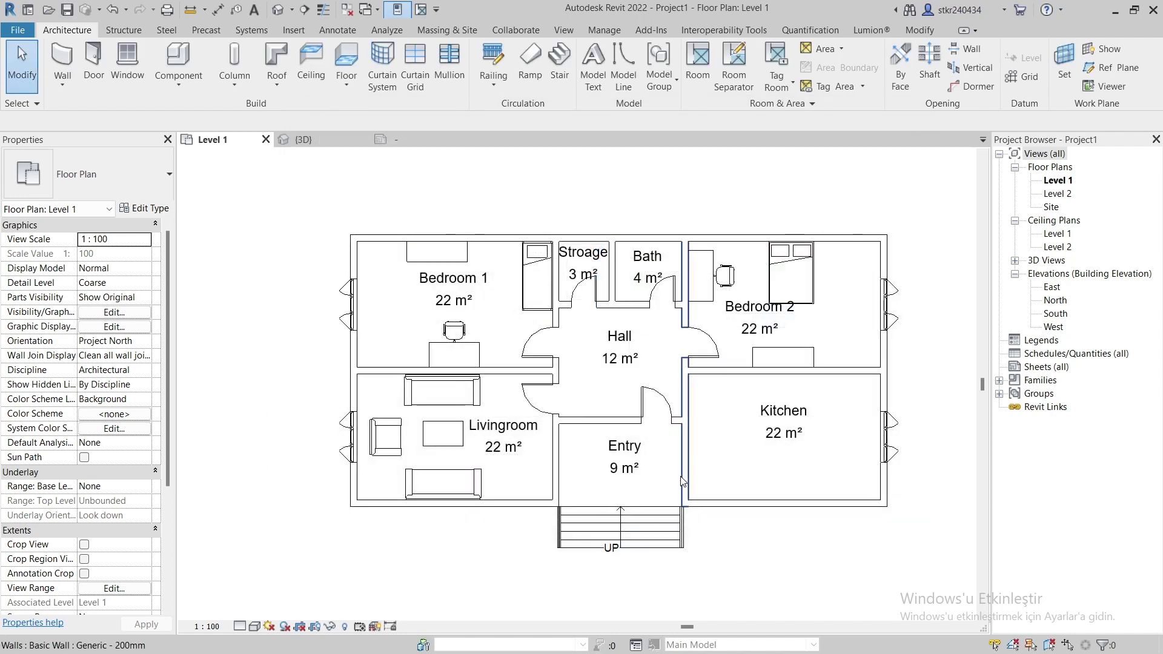
Place a color fill legend just above the Level 1 floor plan.
scroll(636, 210, "down", 1)
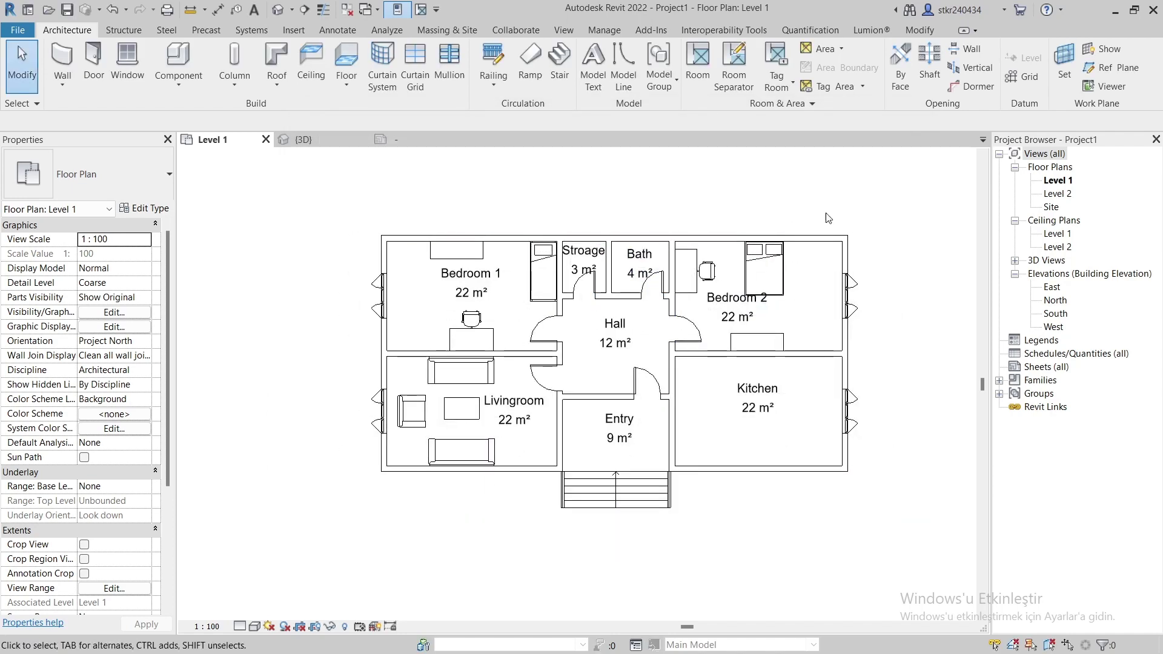
scroll(595, 201, "down", 1)
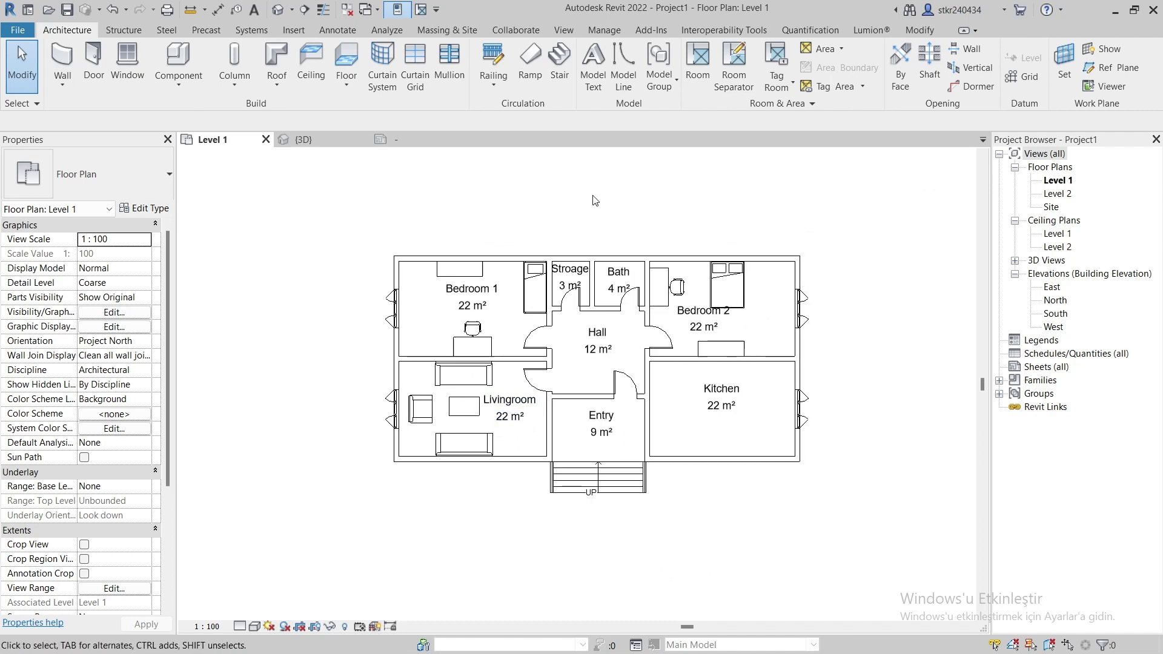
left_click(372, 32)
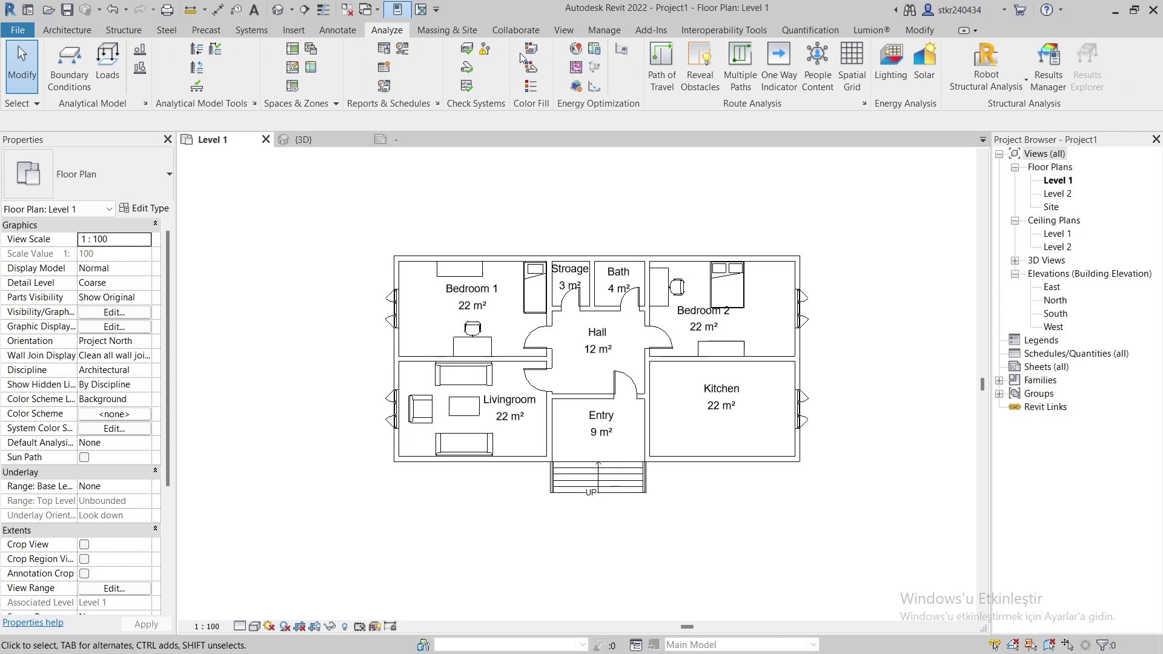
left_click(528, 88)
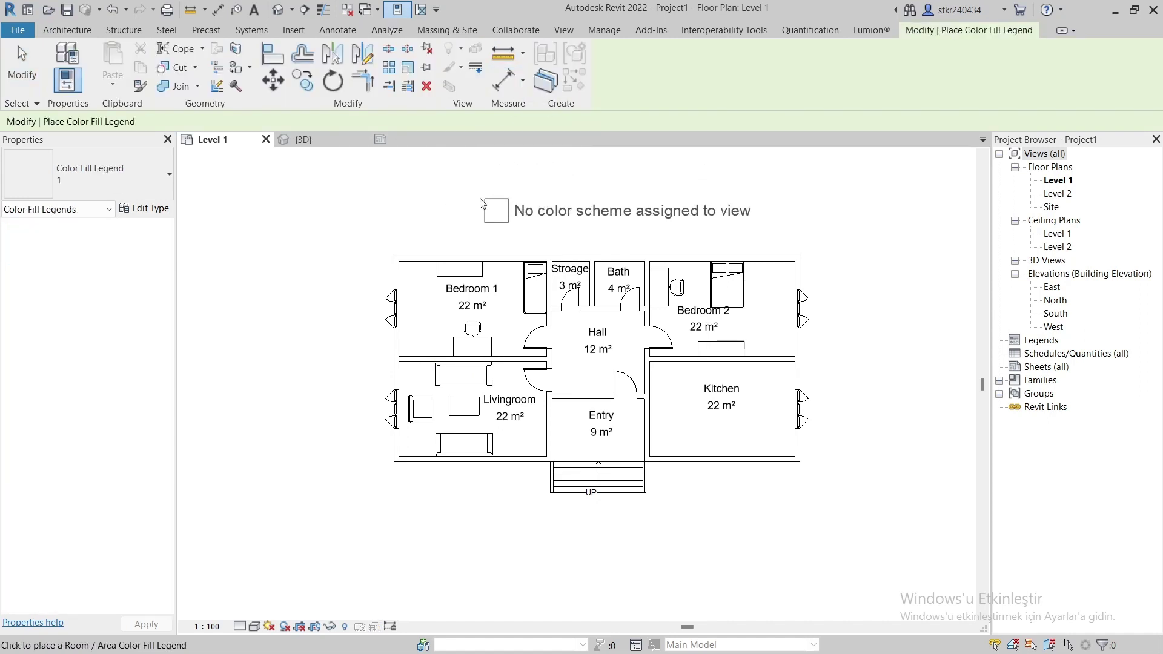
scroll(482, 203, "down", 3)
scroll(391, 182, "up", 3)
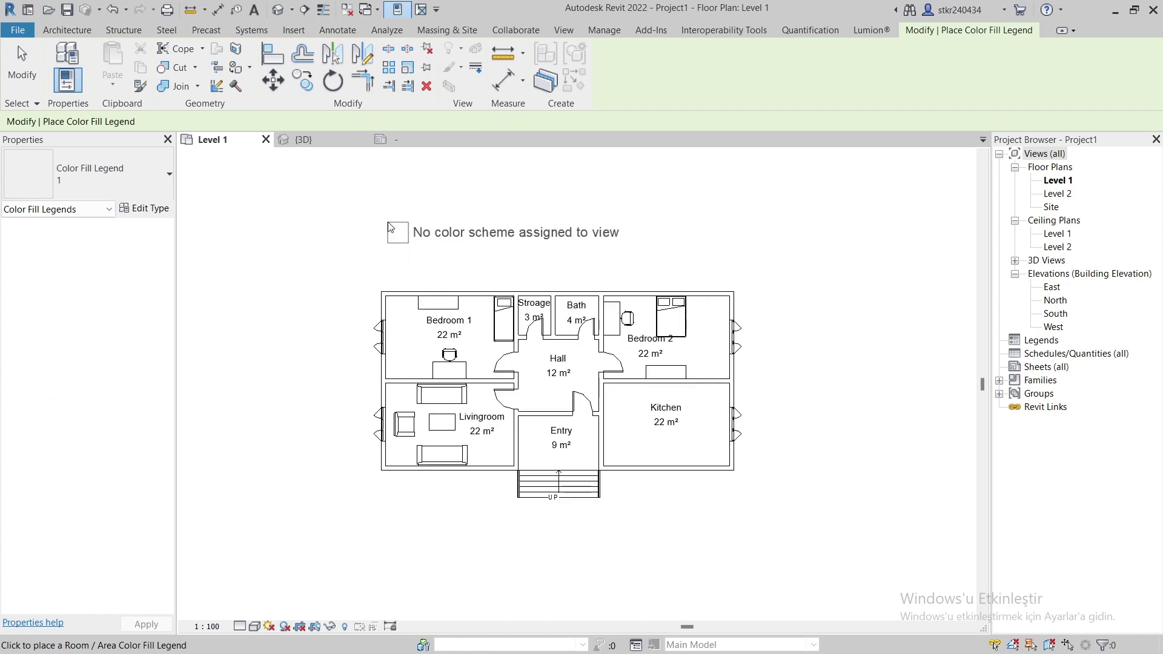
left_click(391, 209)
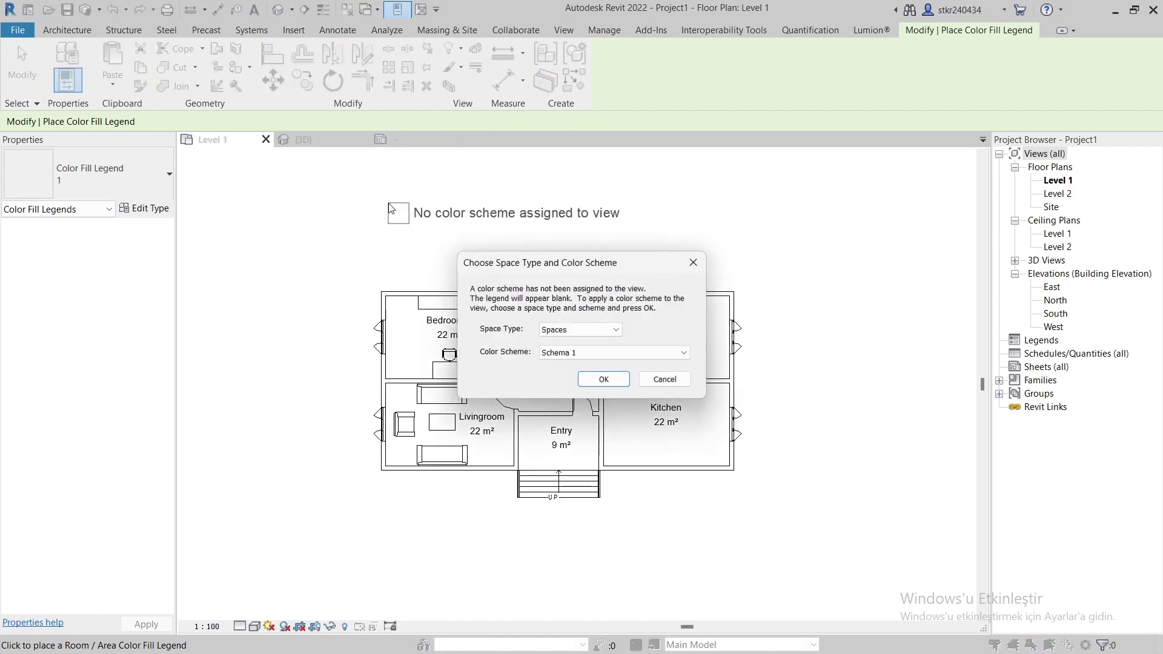
Assign the Rooms space type and the Name color scheme to the view for the legend.
left_click(573, 328)
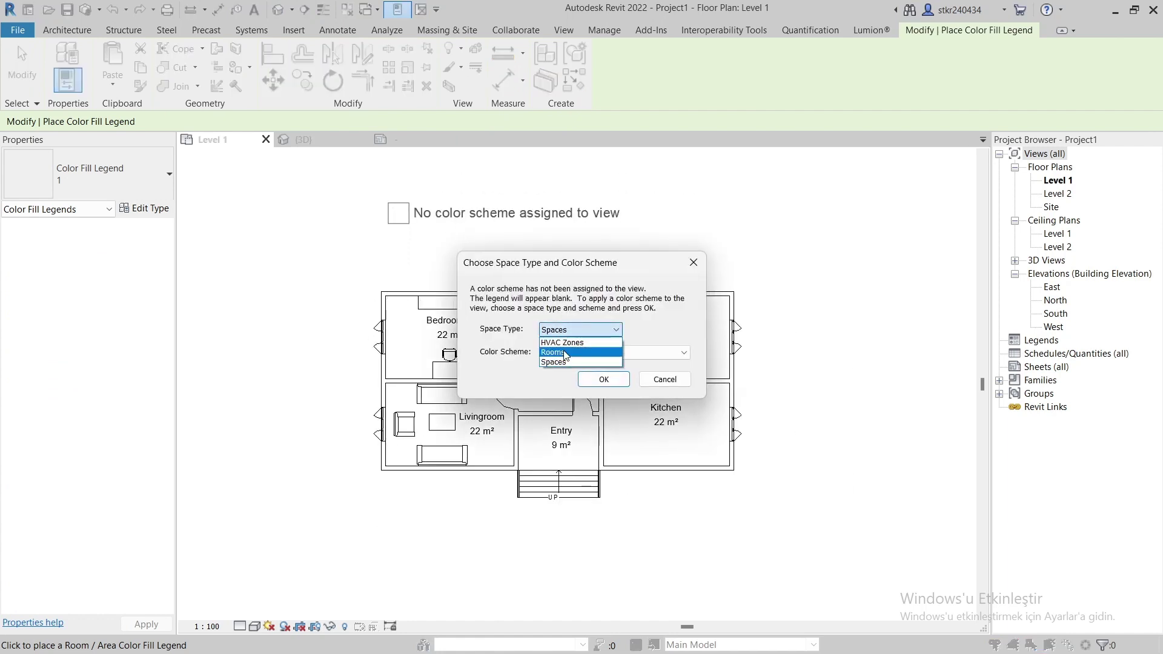
left_click(565, 352)
left_click(564, 353)
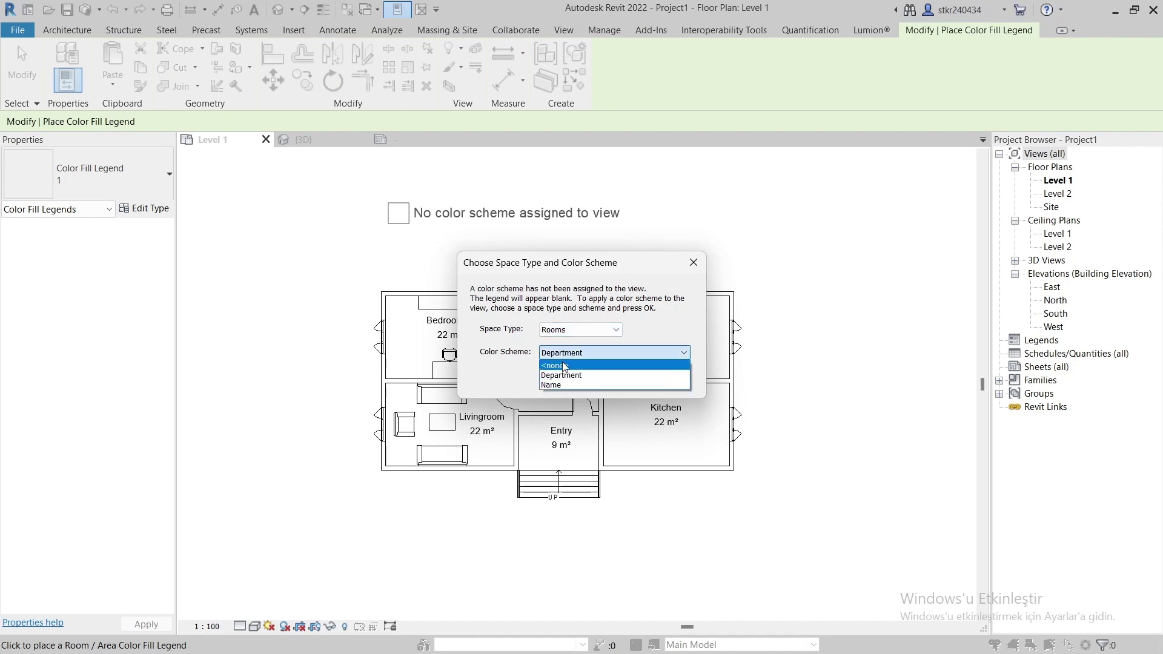
left_click(560, 385)
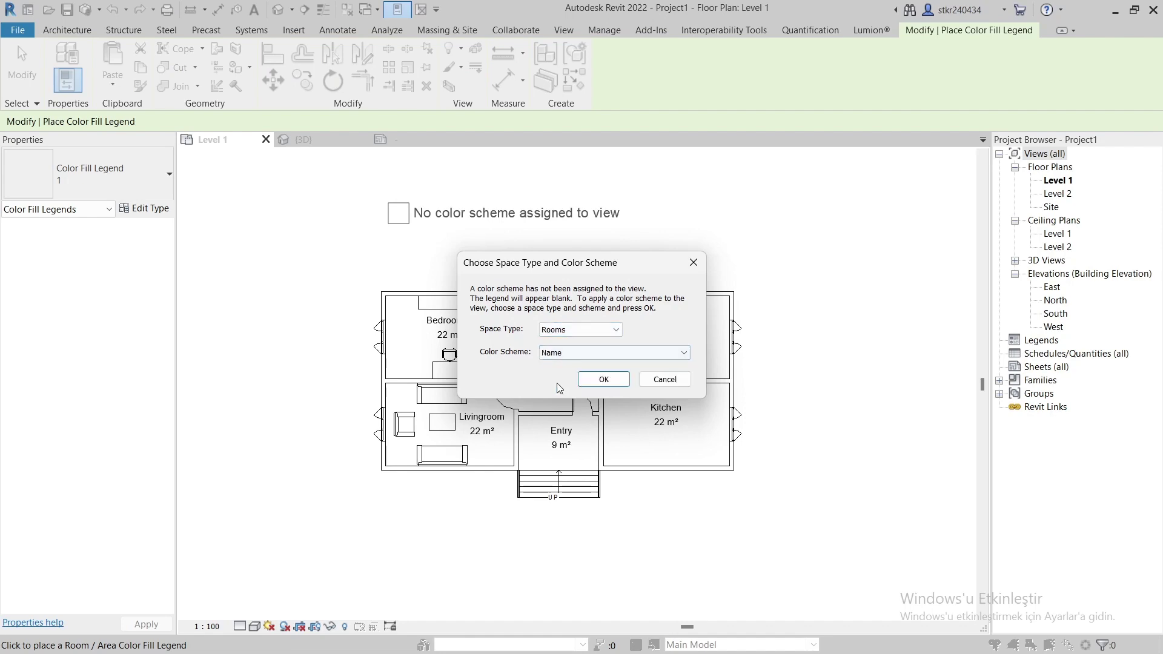
left_click(604, 379)
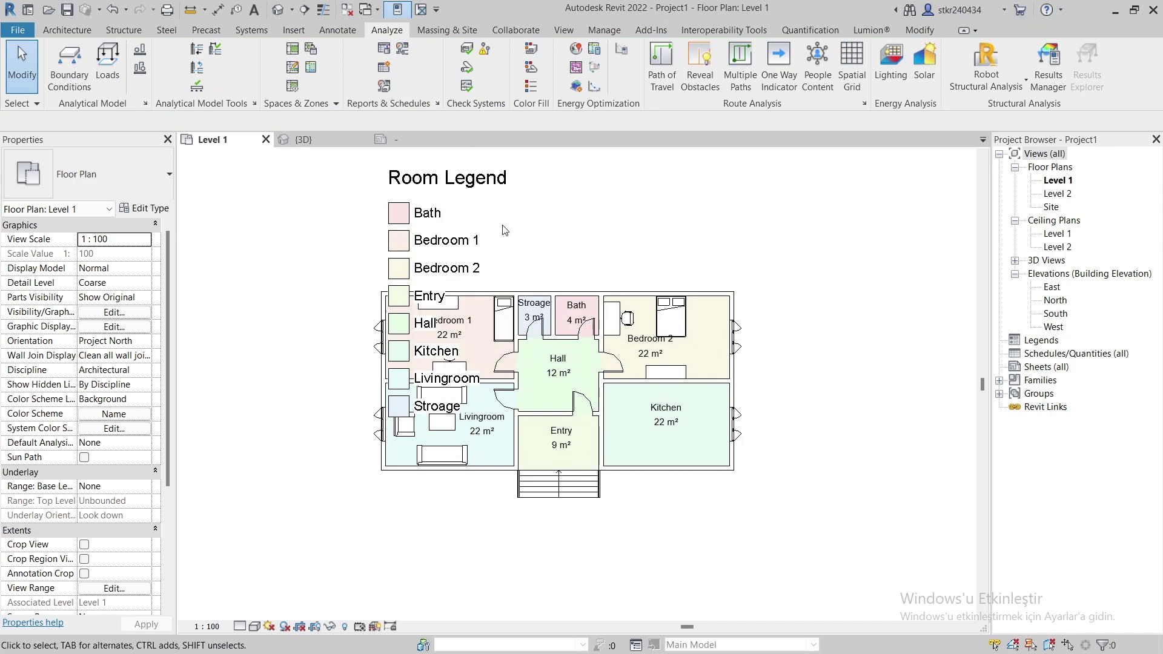
Shorten the Room Legend to two rows and narrow its four columns to fit the room names.
left_click(473, 209)
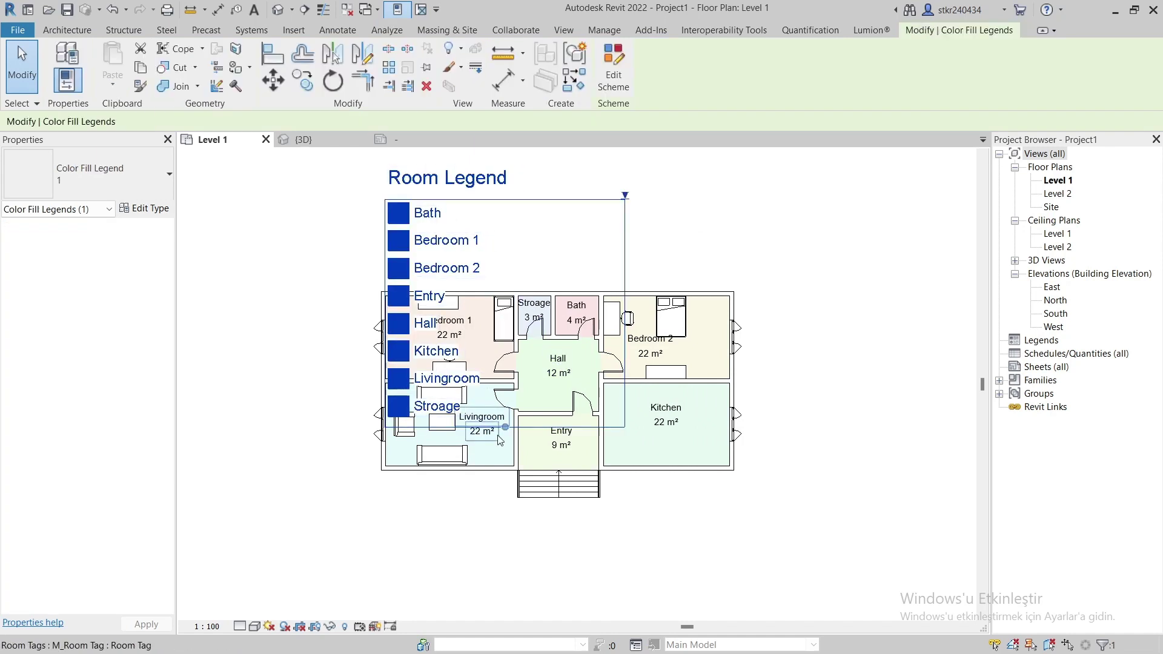
left_click_drag(506, 428, 501, 269)
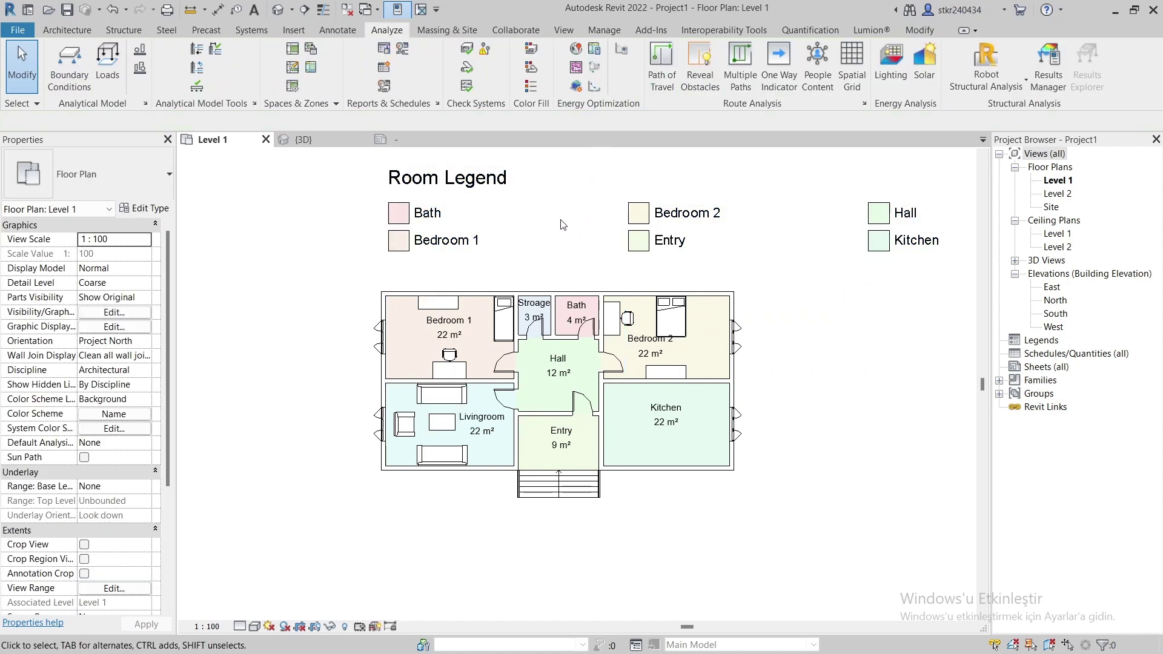
left_click(639, 200)
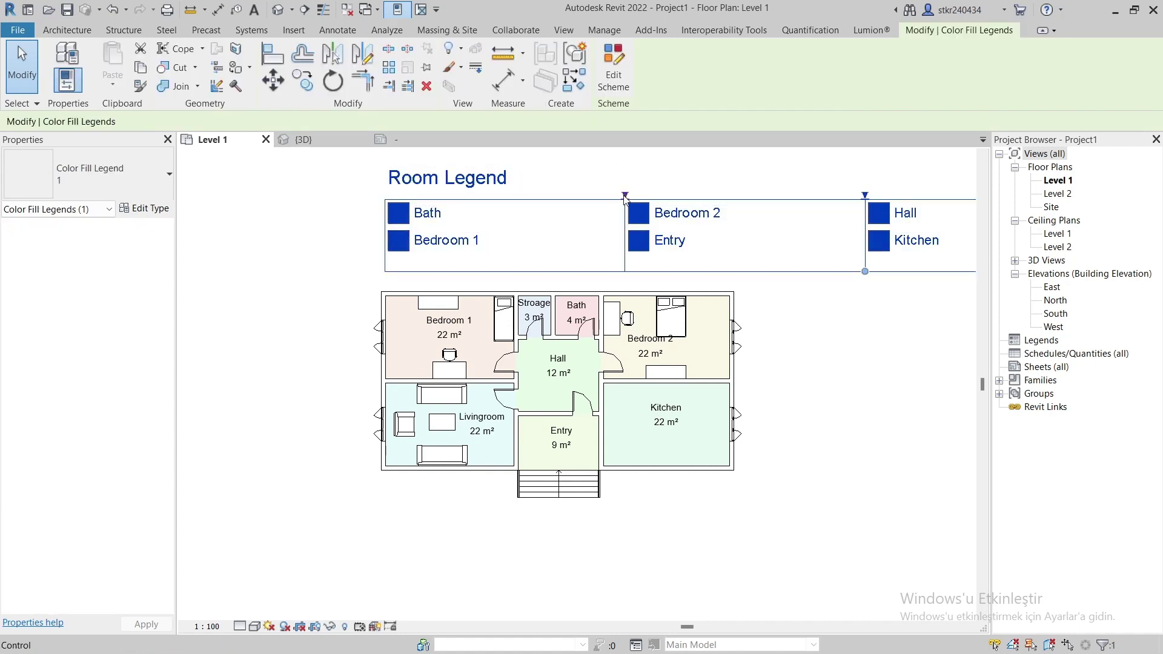
left_click_drag(624, 195, 491, 194)
left_click_drag(732, 195, 595, 193)
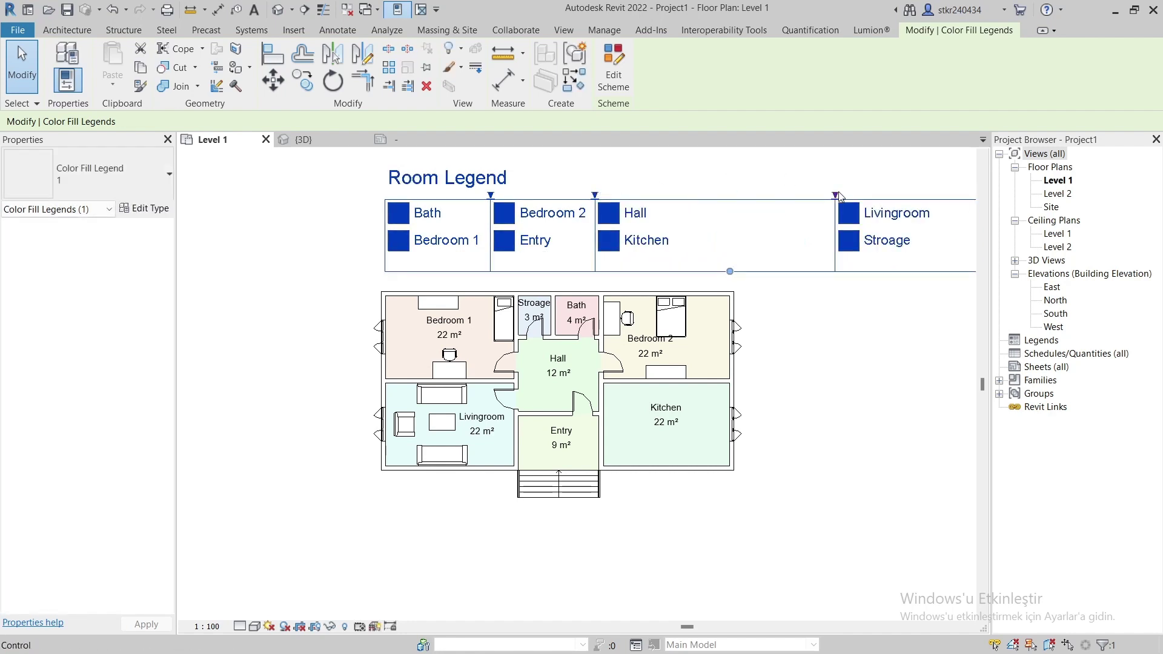
left_click_drag(838, 195, 679, 195)
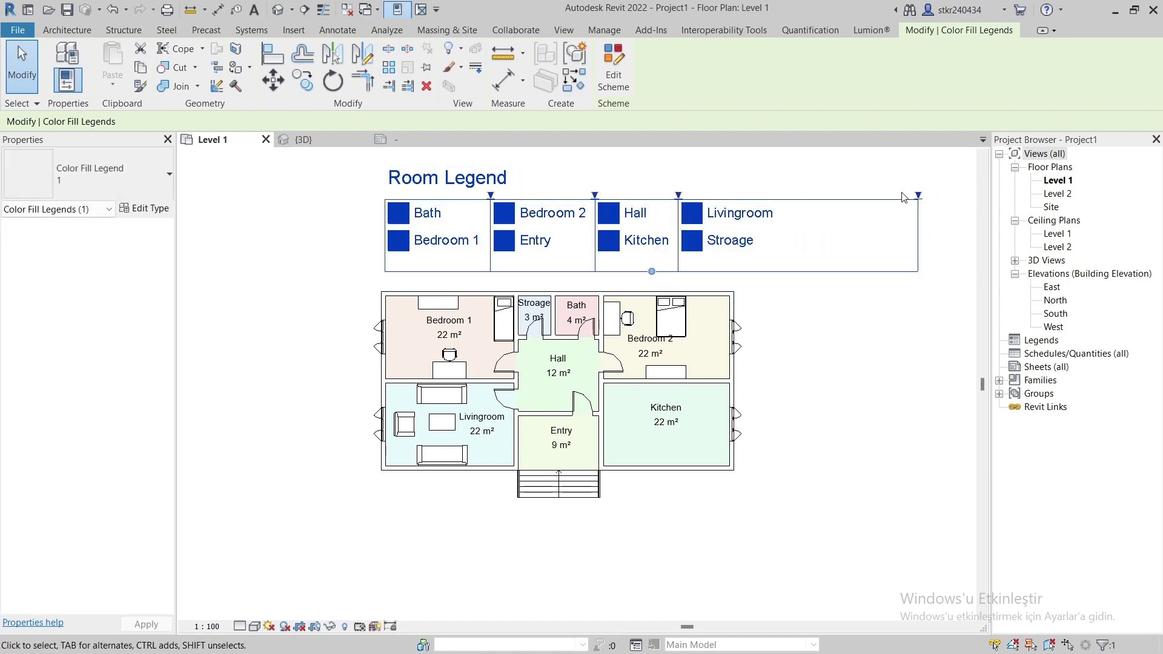
left_click_drag(919, 196, 778, 197)
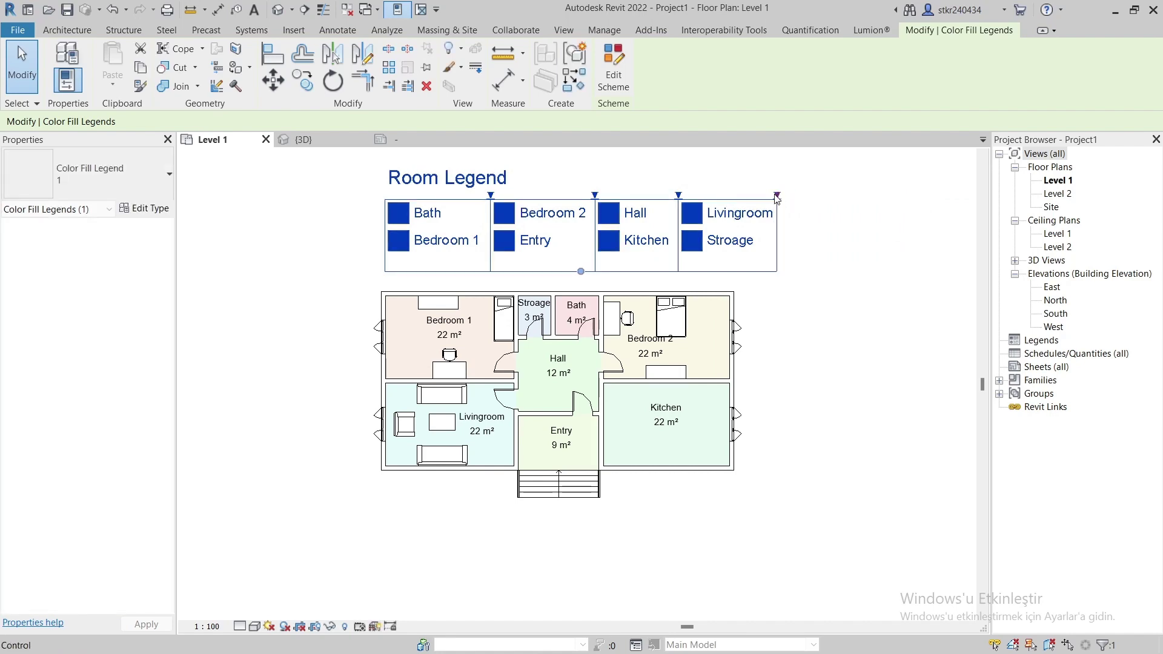
left_click(706, 171)
scroll(616, 387, "down", 1)
scroll(570, 214, "up", 1)
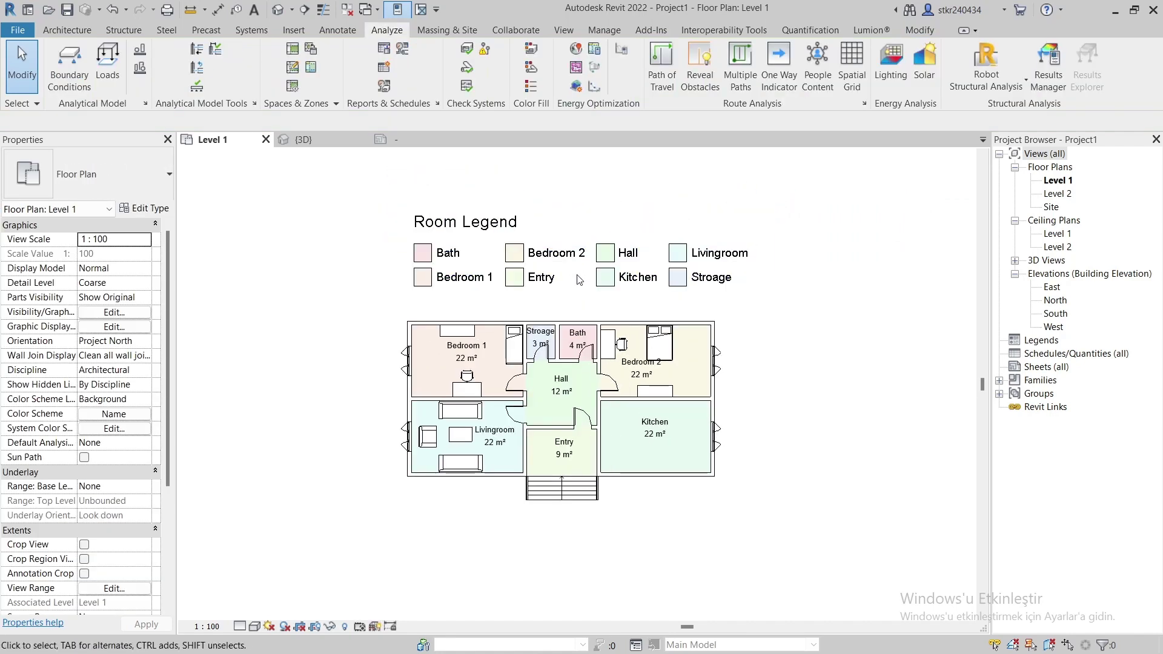
Stretch the Room Legend into a single column and move it beside the Kitchen and Bedroom 2 side of the plan.
left_click(587, 244)
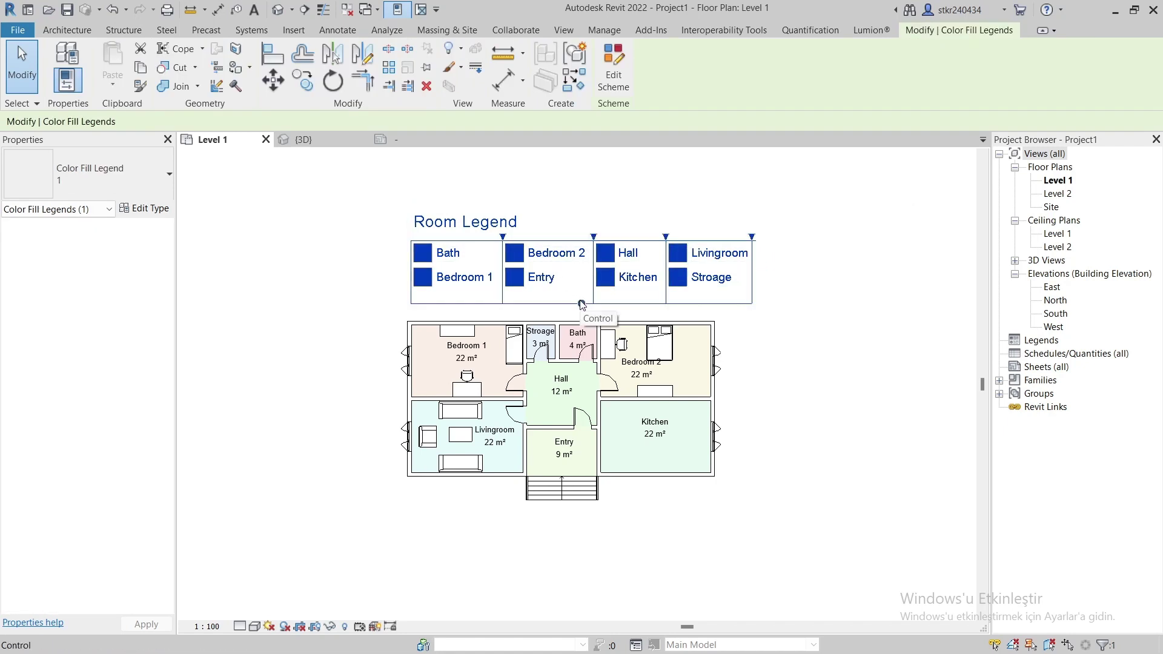
left_click_drag(581, 305, 517, 490)
left_click_drag(489, 219, 799, 284)
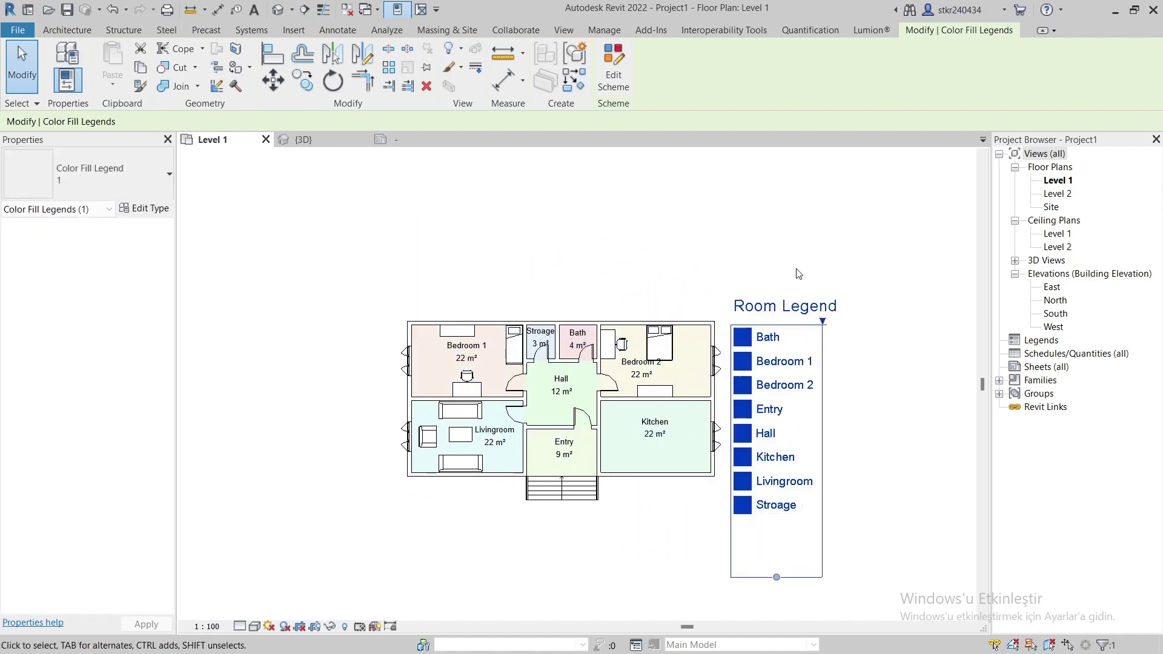
left_click(457, 249)
scroll(548, 221, "up", 2)
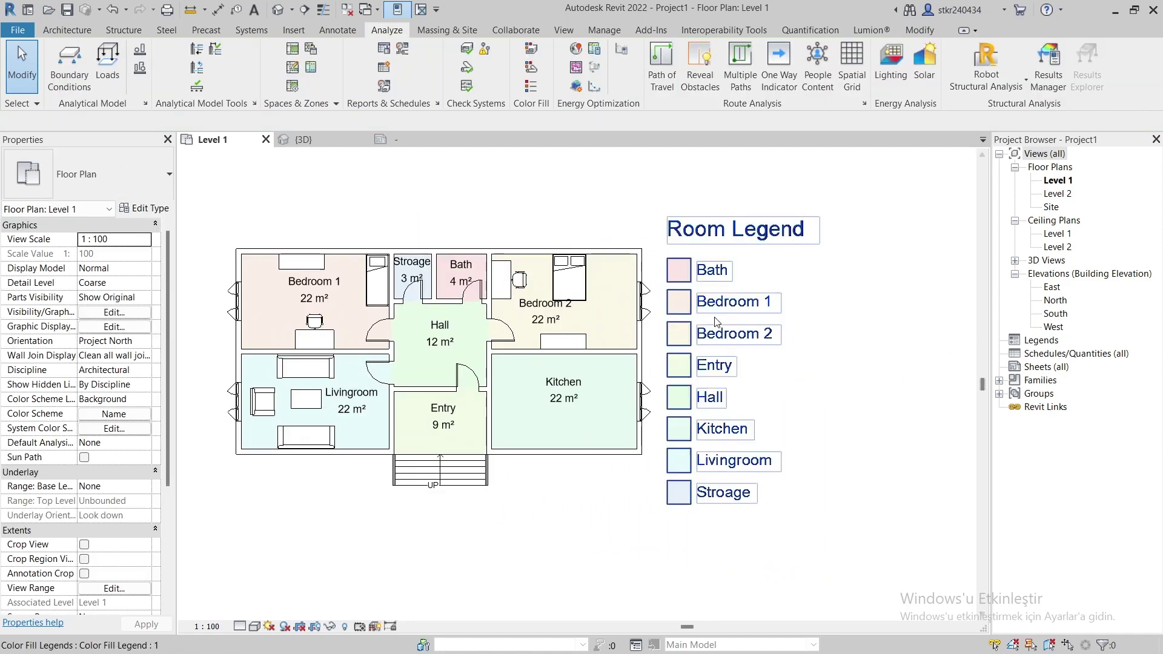
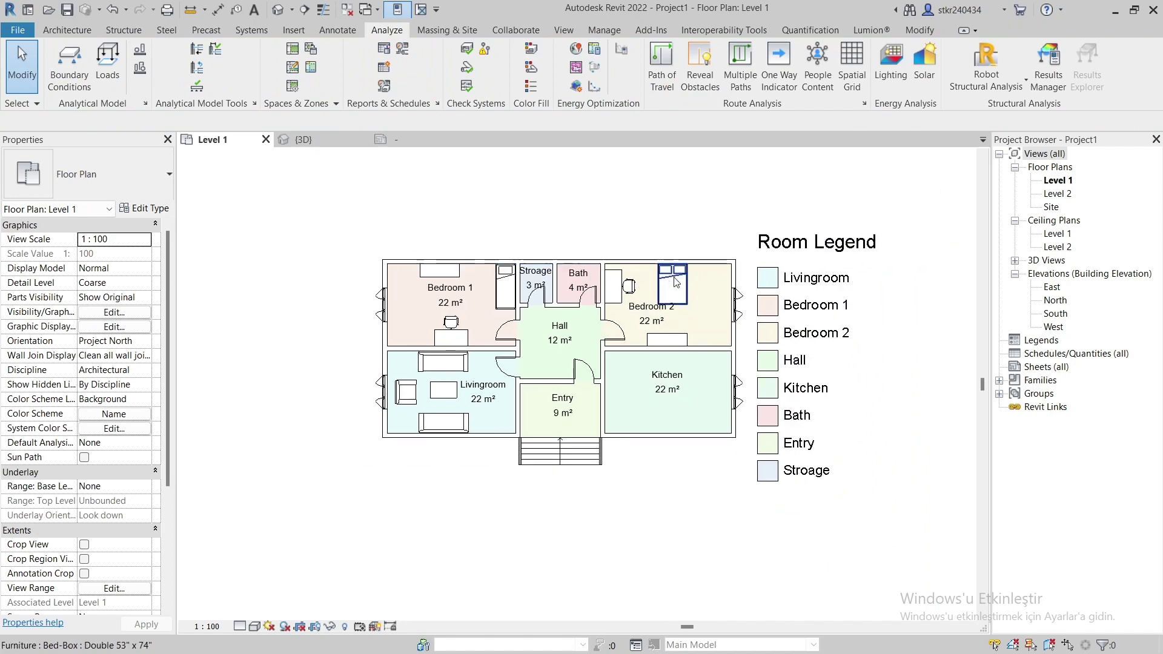
Change the title of the room color scheme to Legend and apply it.
left_click(841, 309)
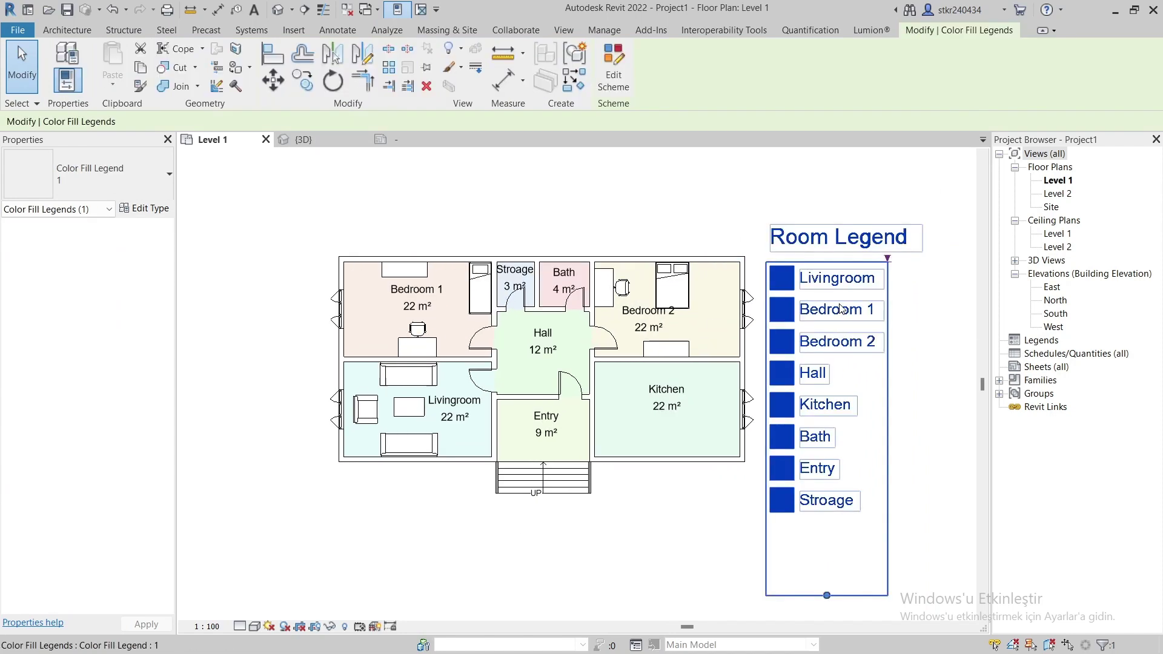
left_click(624, 66)
left_click(537, 177)
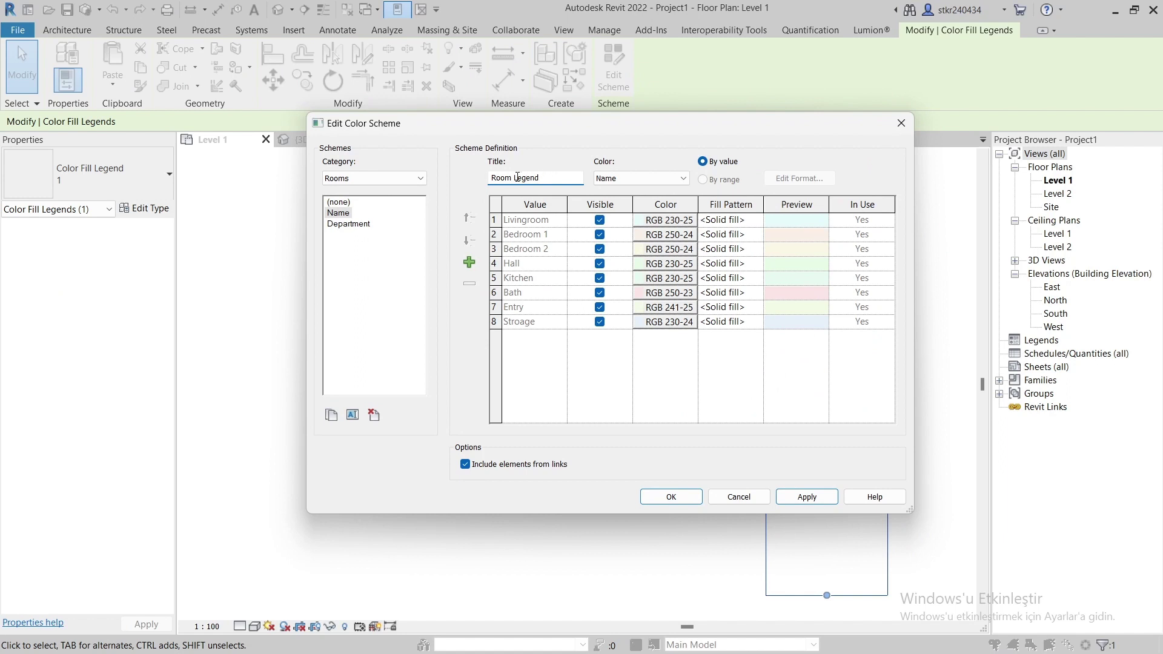
key("BackSpace")
key("BackSpace")
key("BackSpace")
key("BackSpace")
key("BackSpace")
left_click(807, 496)
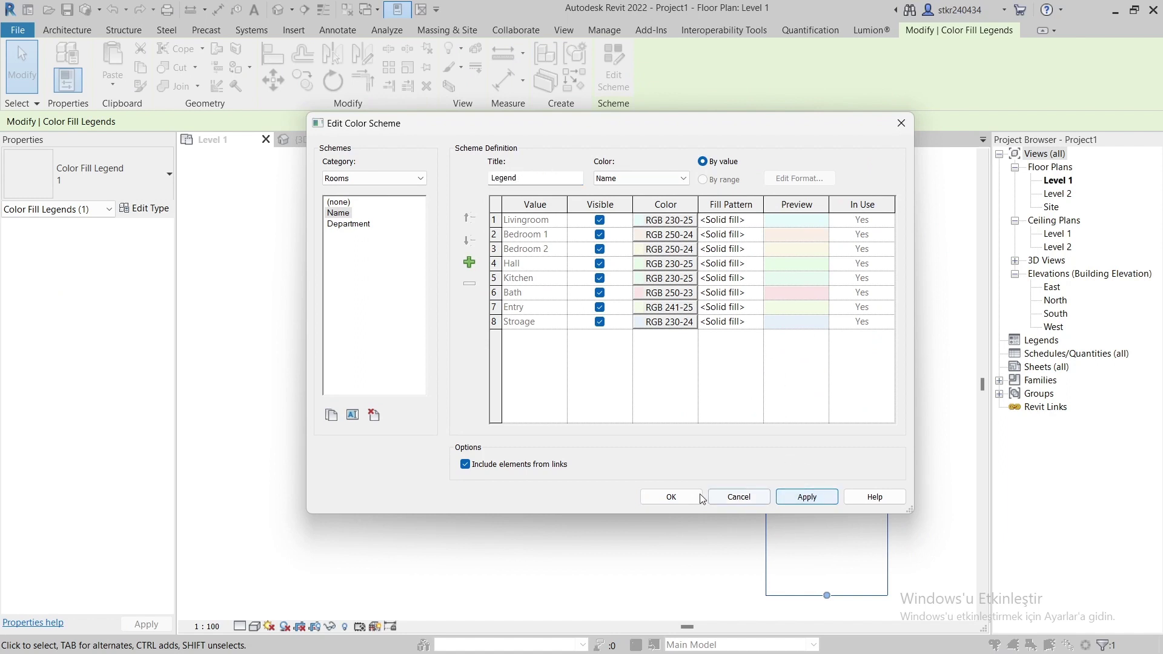
left_click(671, 497)
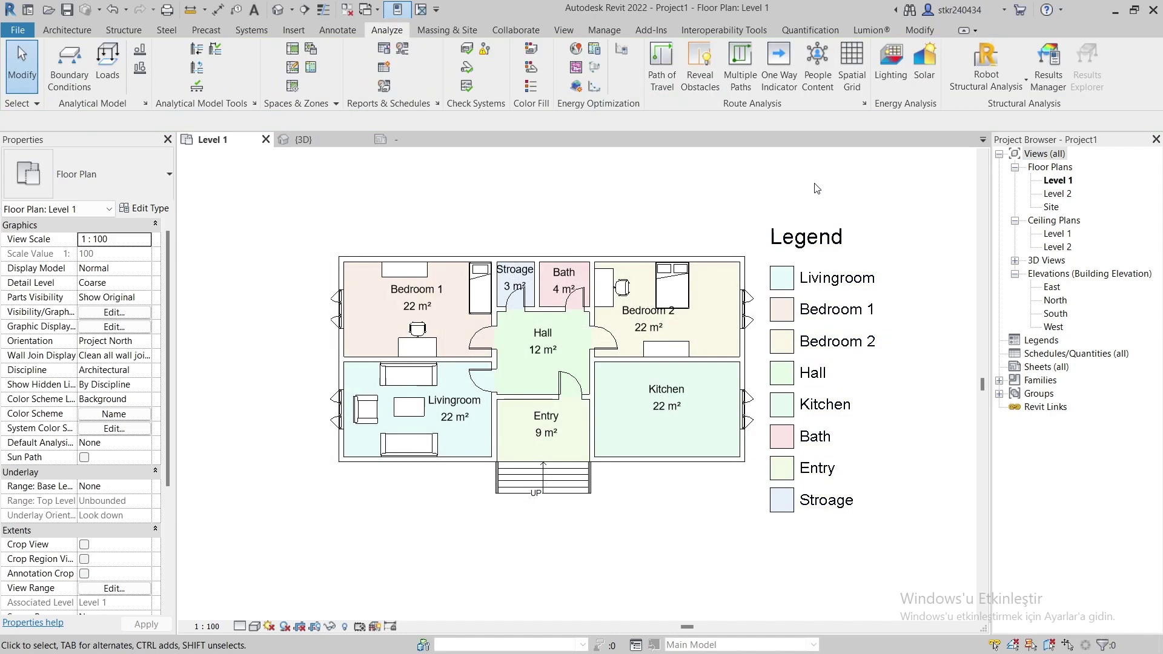
Try a darker green as the Livingroom color in the scheme, and undo the color change.
left_click(614, 67)
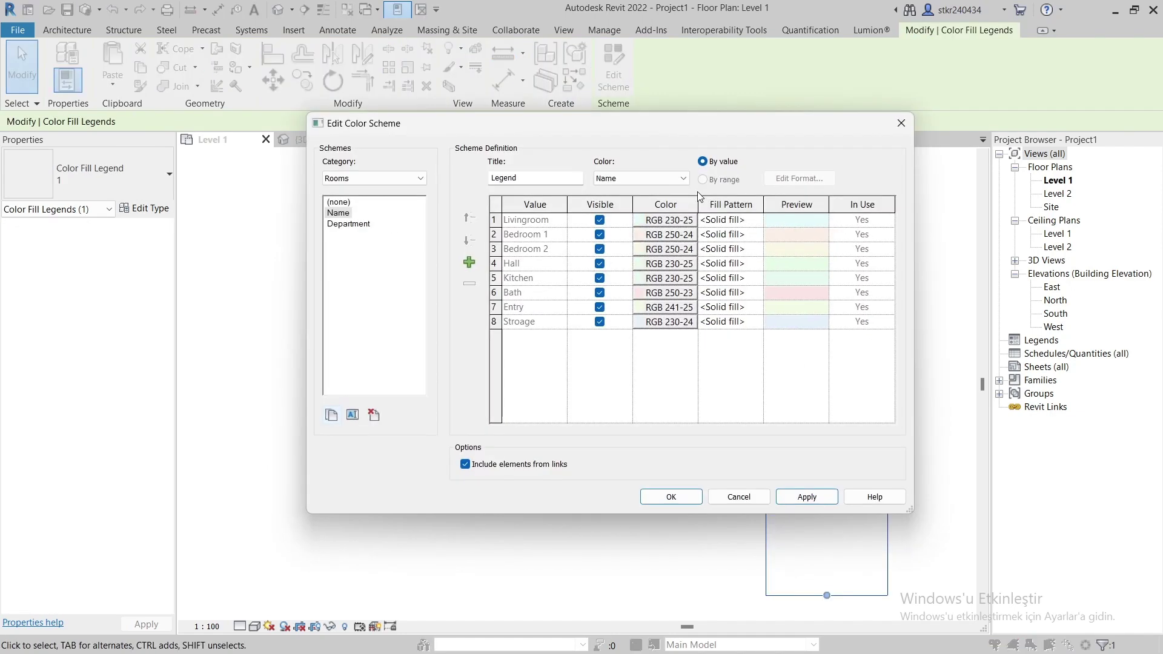
left_click(684, 221)
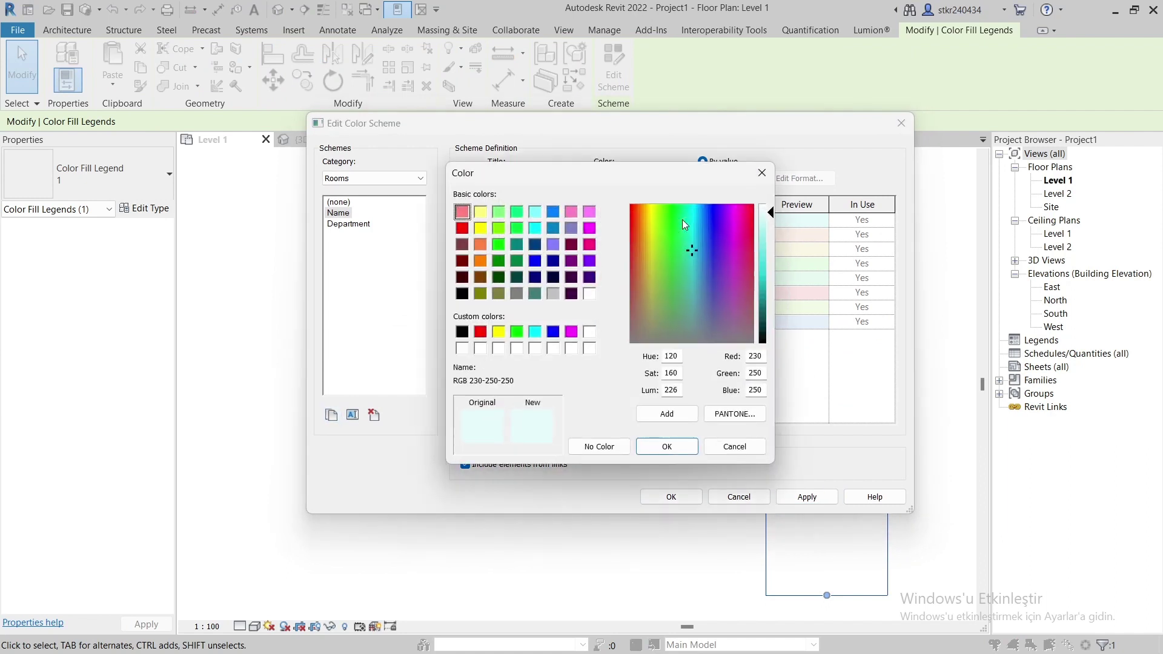
left_click(694, 264)
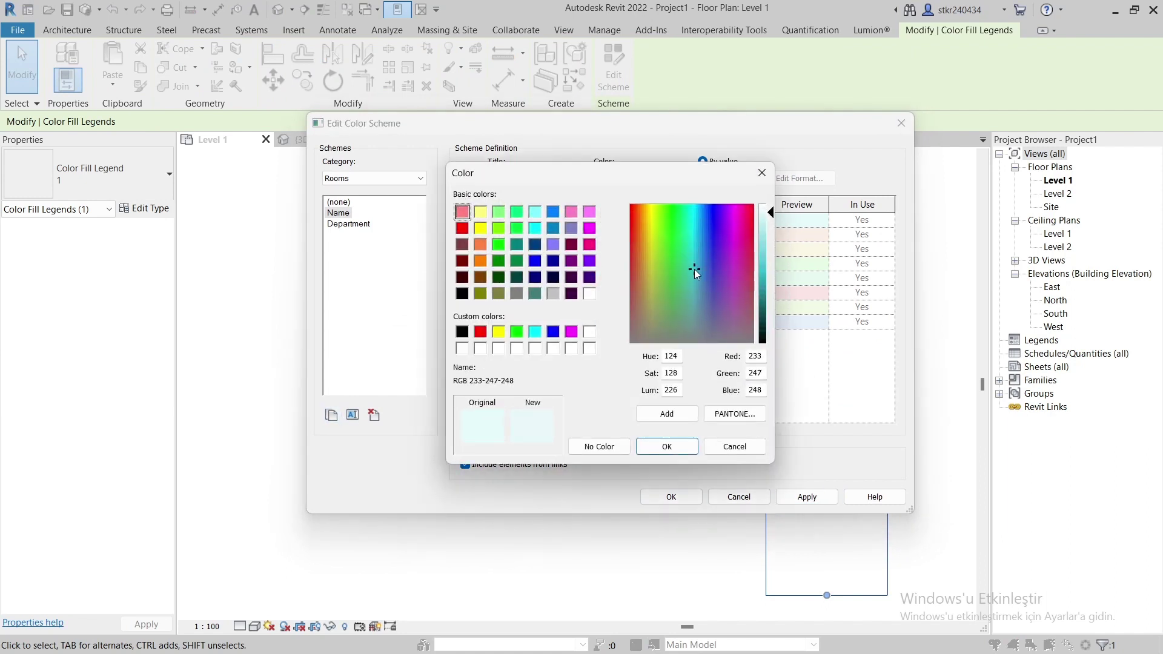
left_click_drag(695, 269, 675, 297)
left_click_drag(773, 220, 768, 245)
left_click(670, 447)
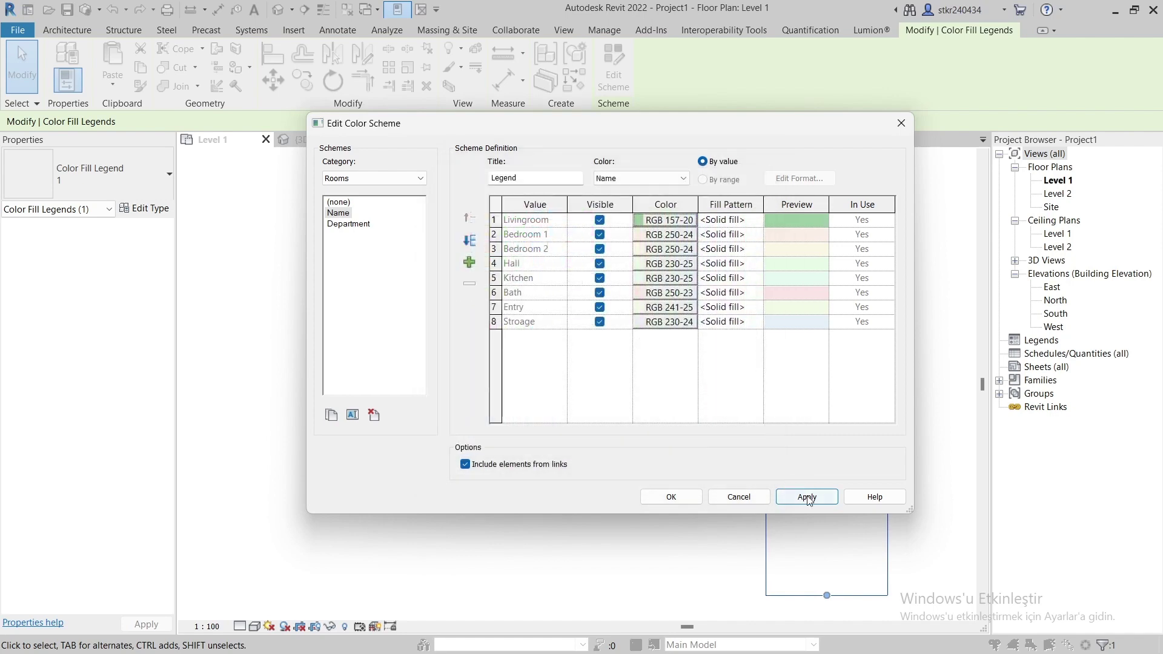
left_click(807, 497)
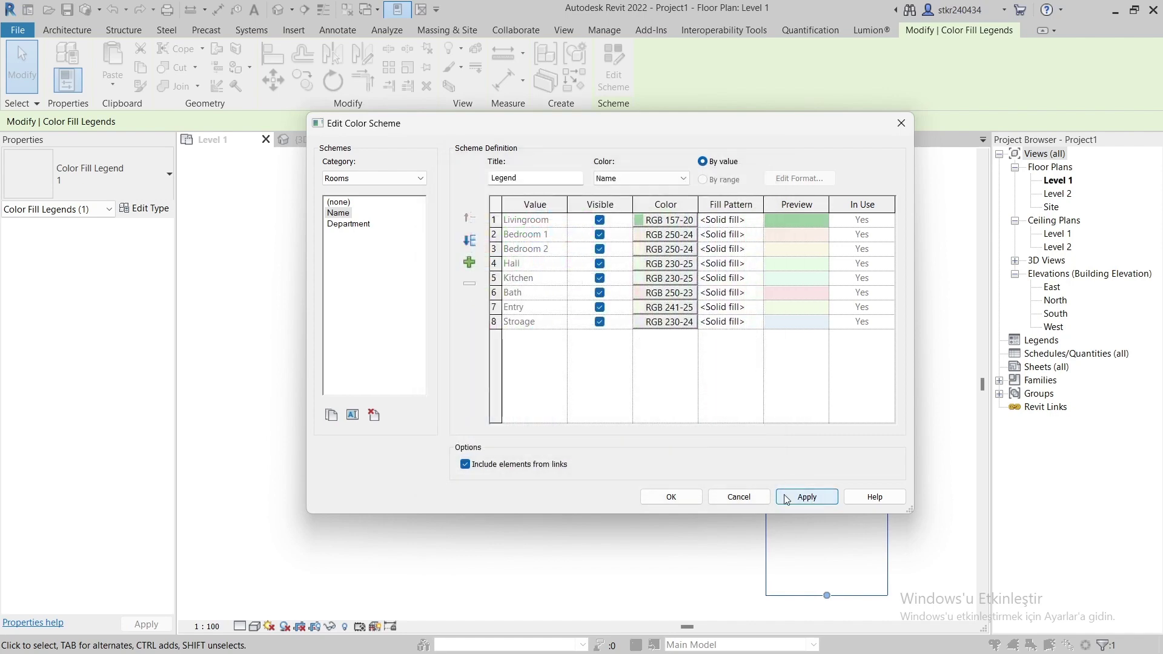
left_click(663, 496)
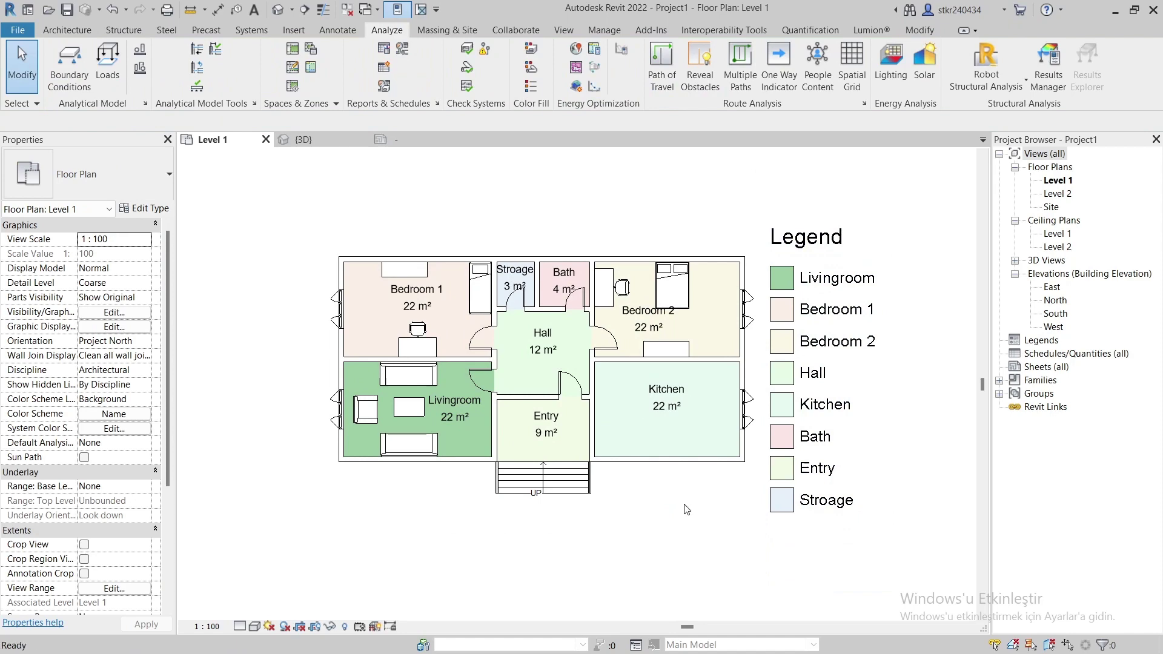
key("ctrl+z")
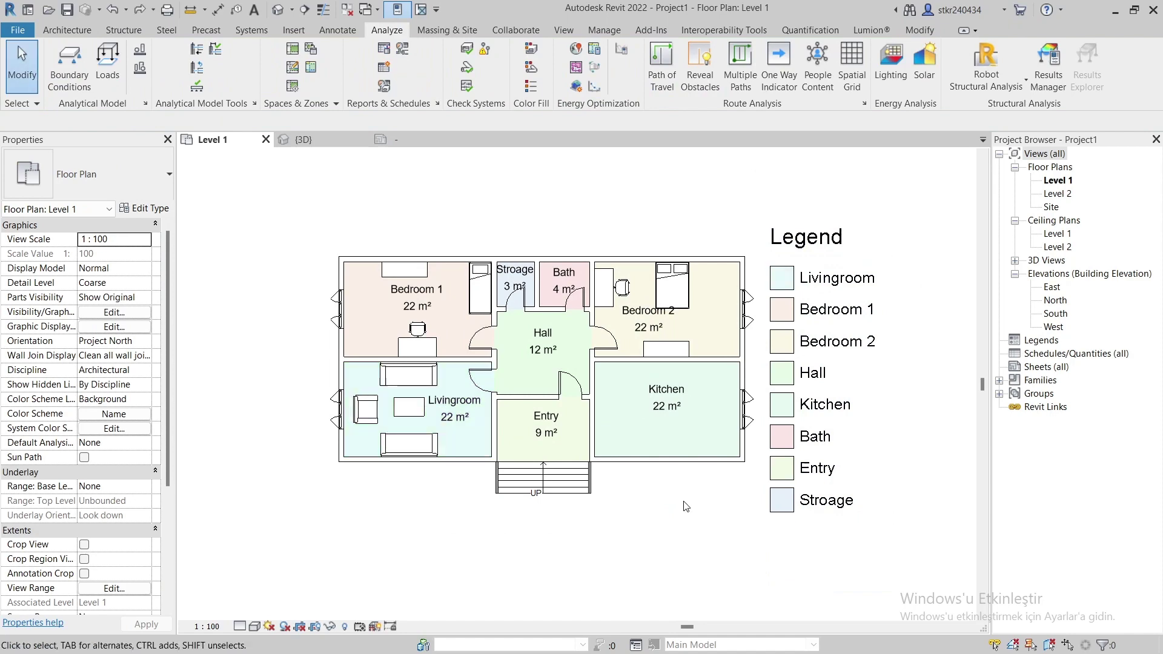
Open the color scheme of the selected legend and set the Livingroom fill pattern to Aluminum.
left_click(819, 265)
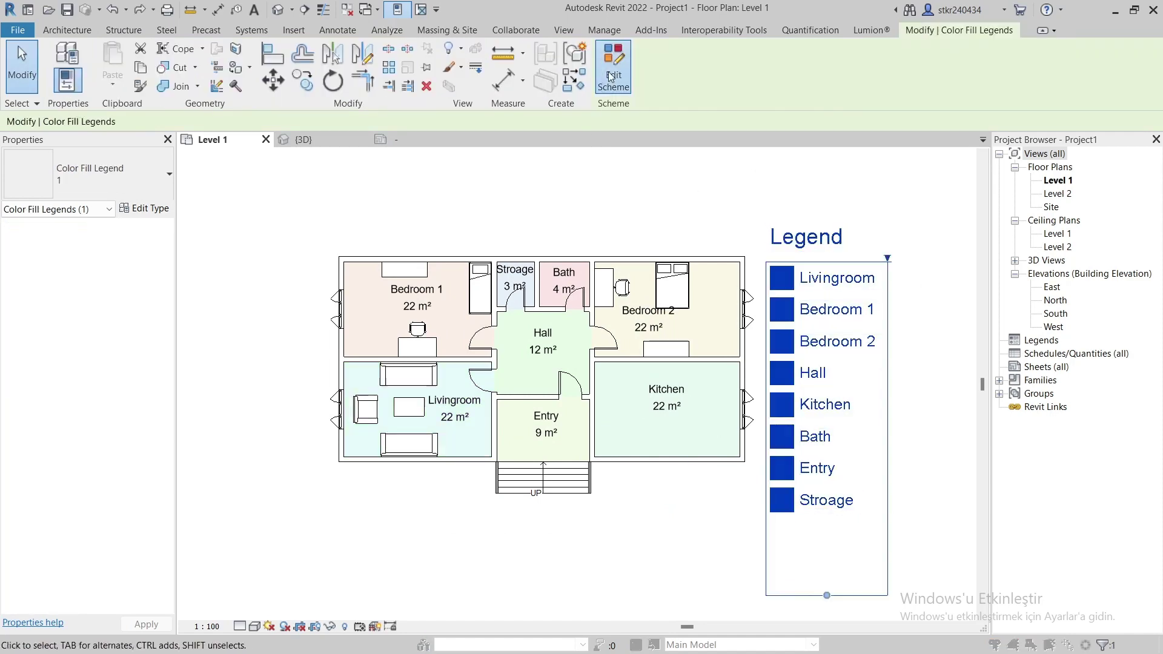
left_click(609, 72)
left_click(749, 220)
left_click(757, 221)
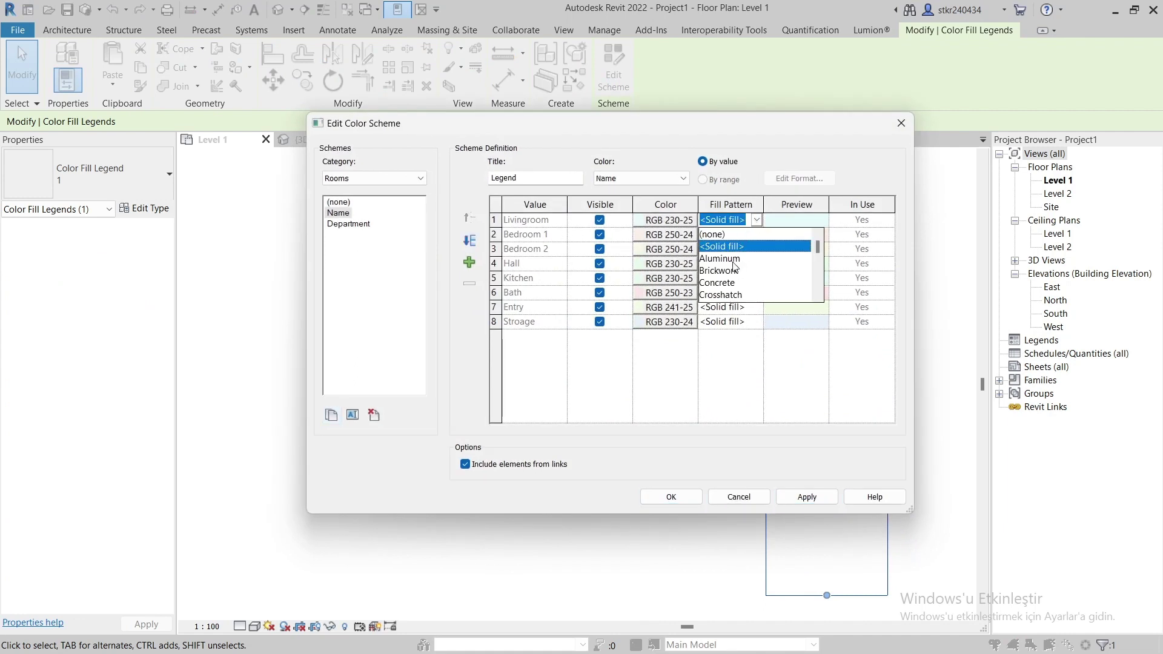
scroll(734, 268, "down", 2)
scroll(731, 251, "up", 2)
left_click(730, 258)
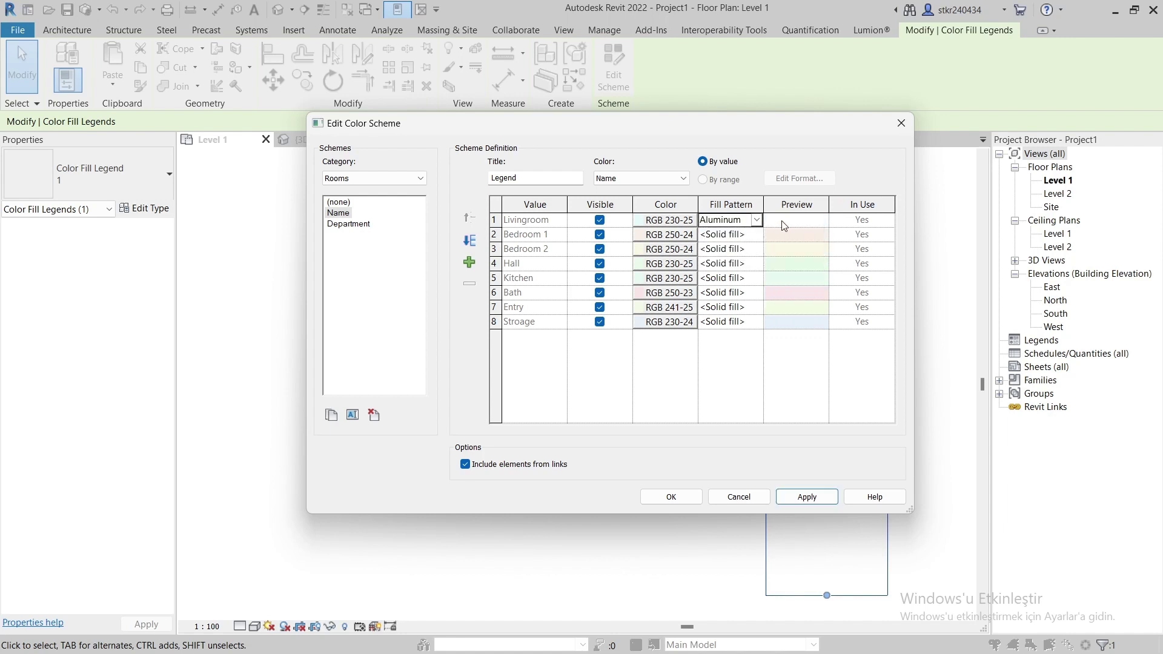
Change the Livingroom fill pattern to Brickwork and apply the scheme to the plan.
left_click(756, 221)
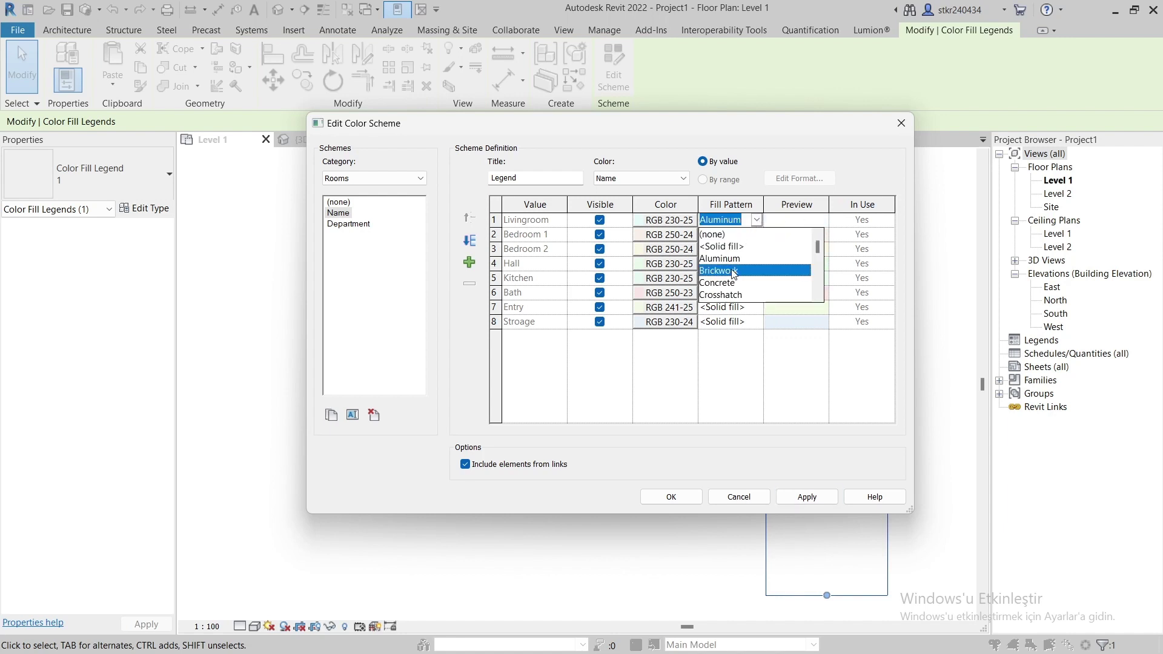
left_click(735, 271)
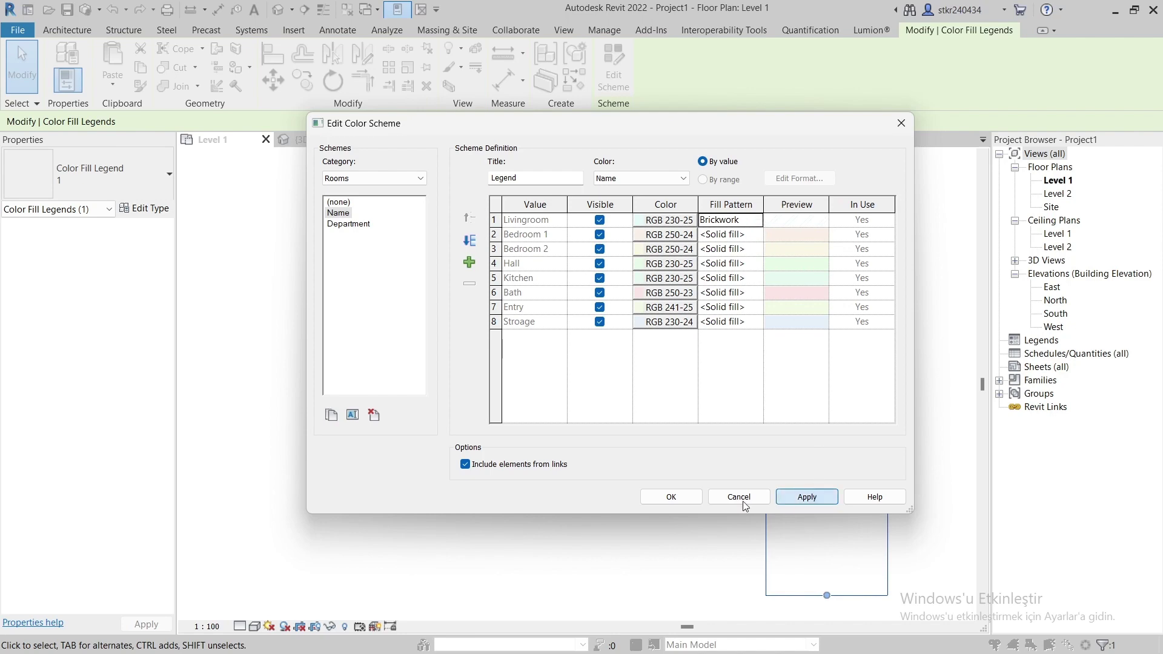
left_click(672, 499)
left_click(637, 520)
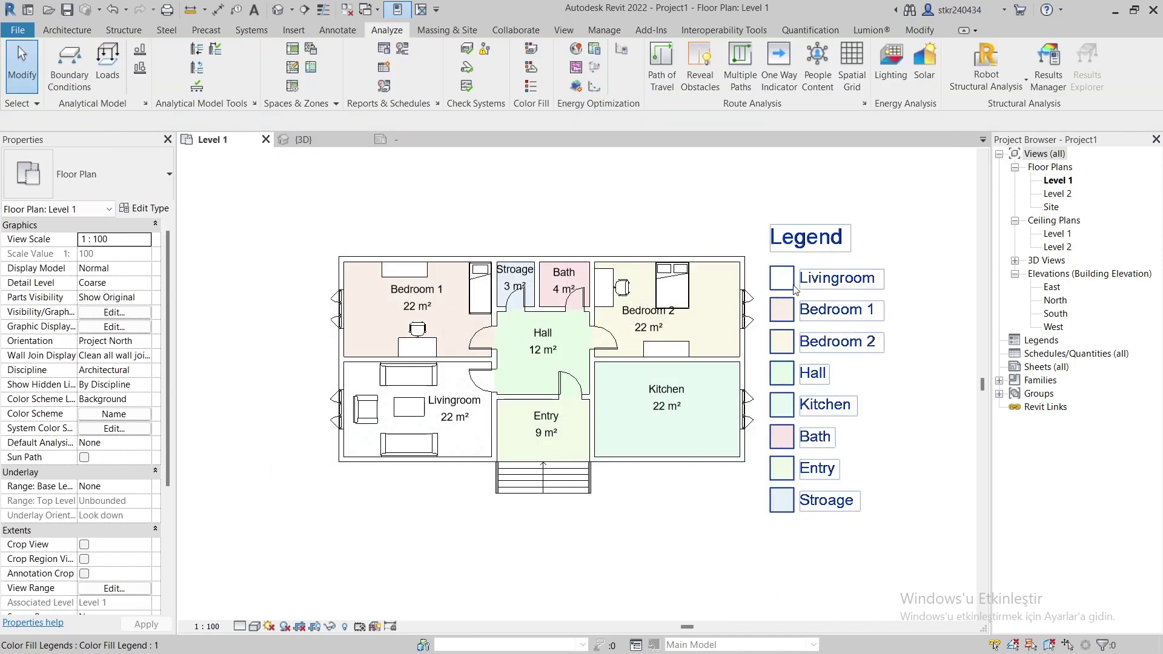
scroll(409, 418, "up", 3)
scroll(409, 424, "down", 3)
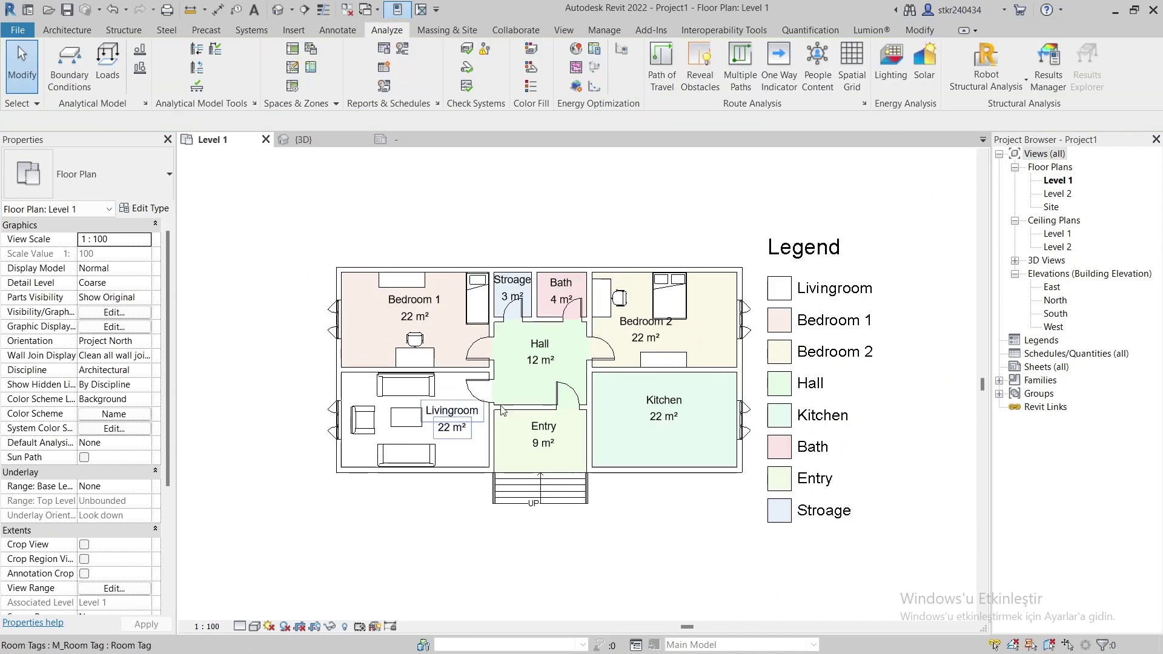
Reopen the legend's color scheme and set the Livingroom color to a saturated dark blue.
left_click(807, 295)
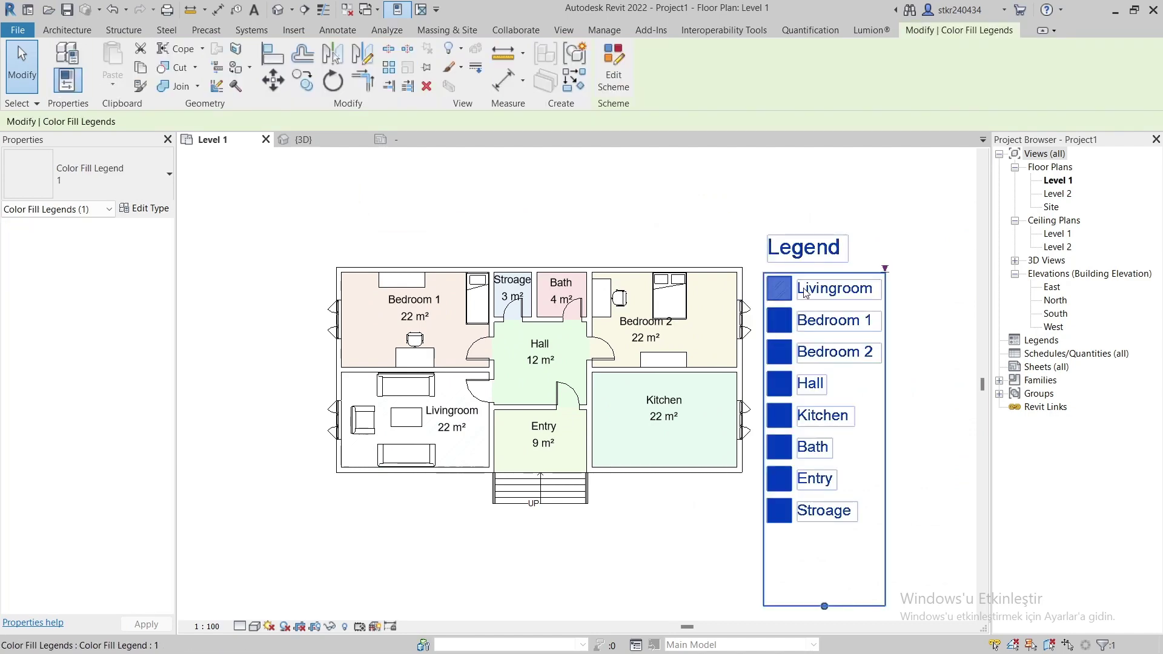
left_click(614, 67)
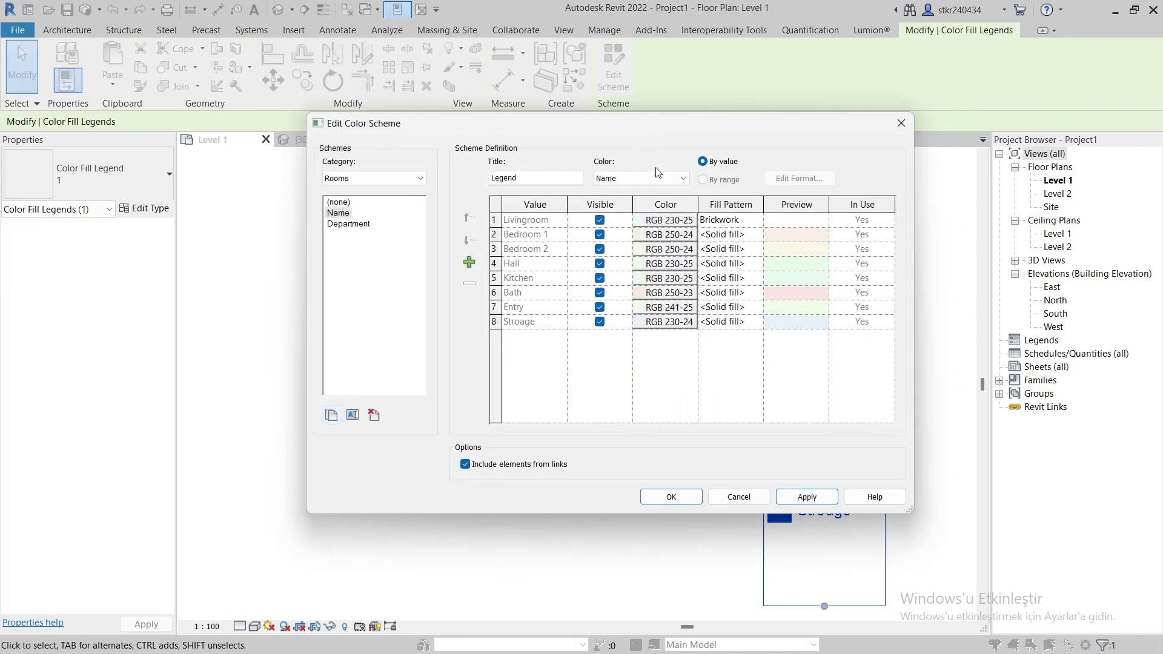
left_click(747, 221)
left_click(758, 221)
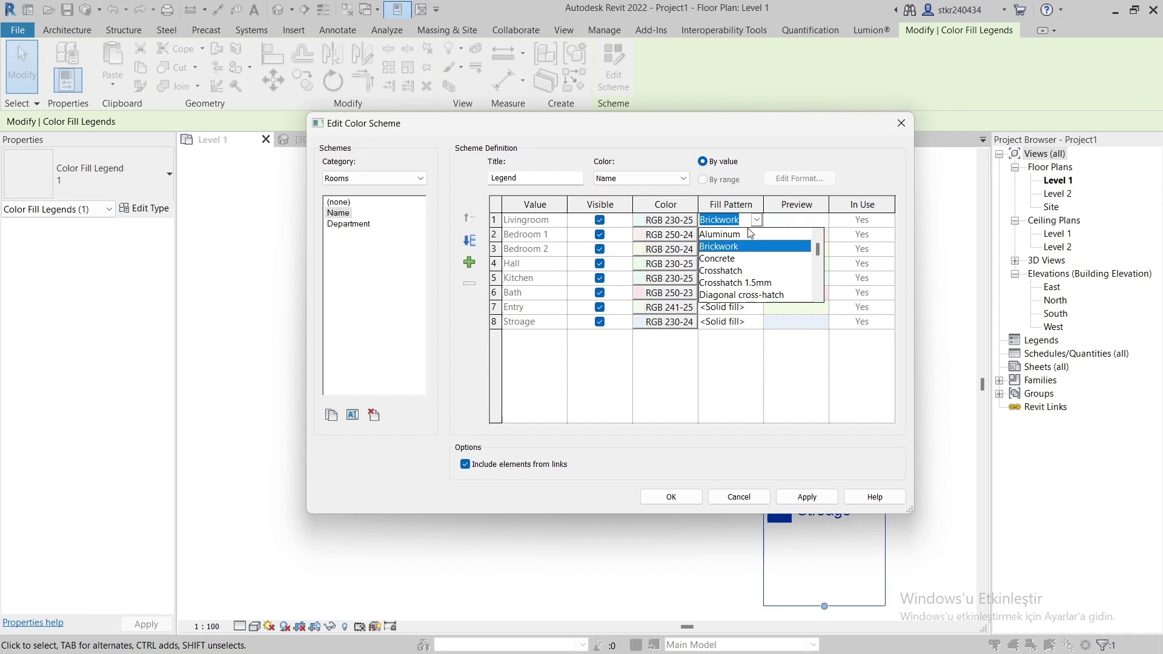
left_click(662, 222)
left_click(718, 207)
left_click(726, 208)
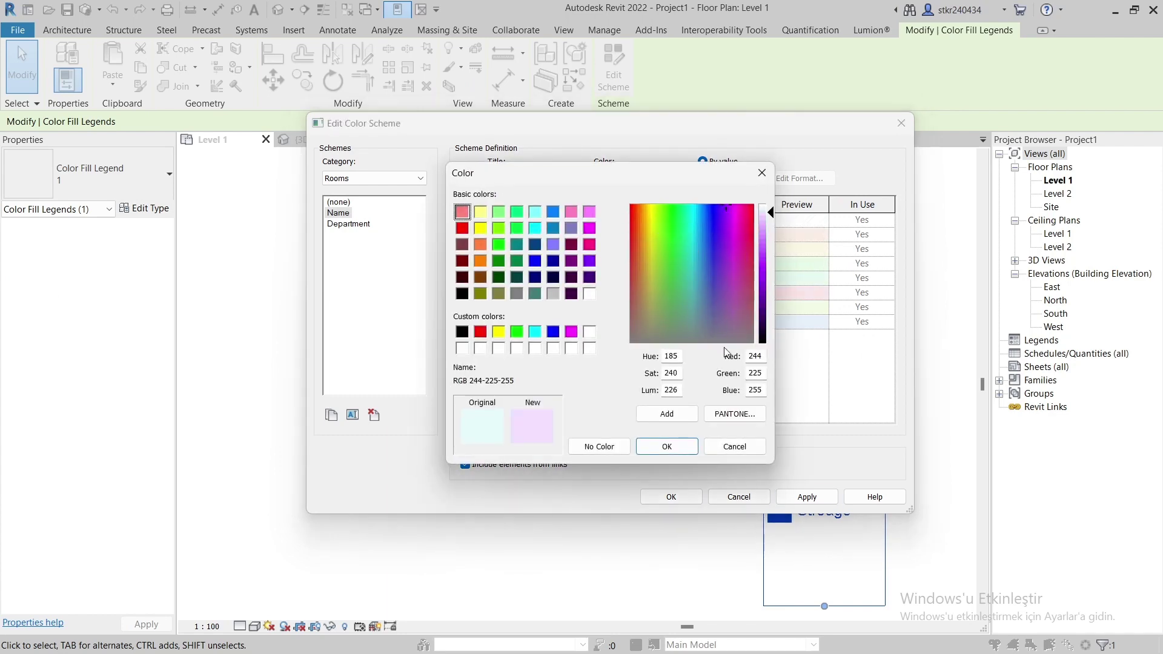
left_click(703, 212)
left_click(711, 205)
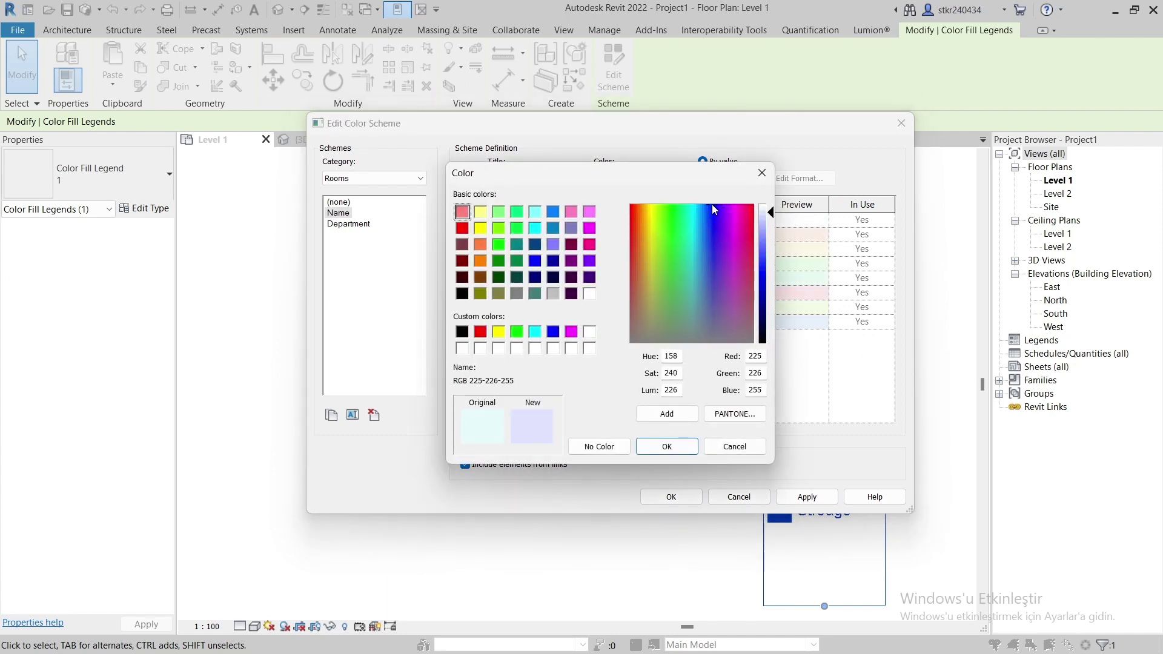
left_click(769, 279)
left_click(667, 446)
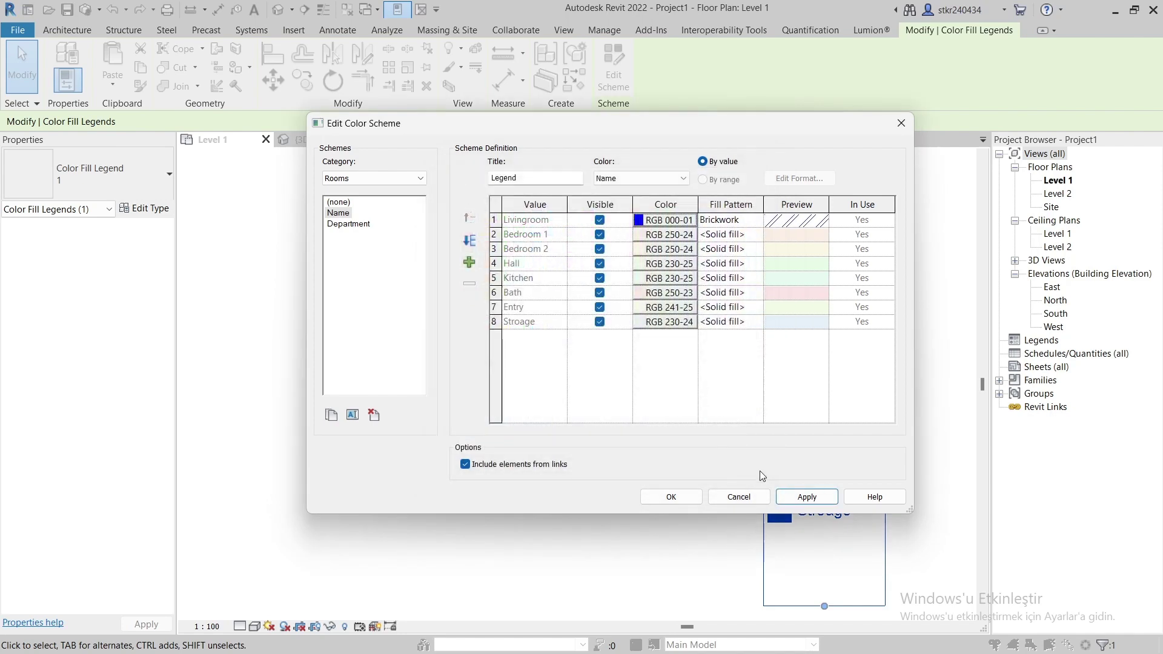
Apply the edited color scheme and check the Livingroom's pattern in the plan.
left_click(795, 503)
left_click(672, 496)
key("Escape")
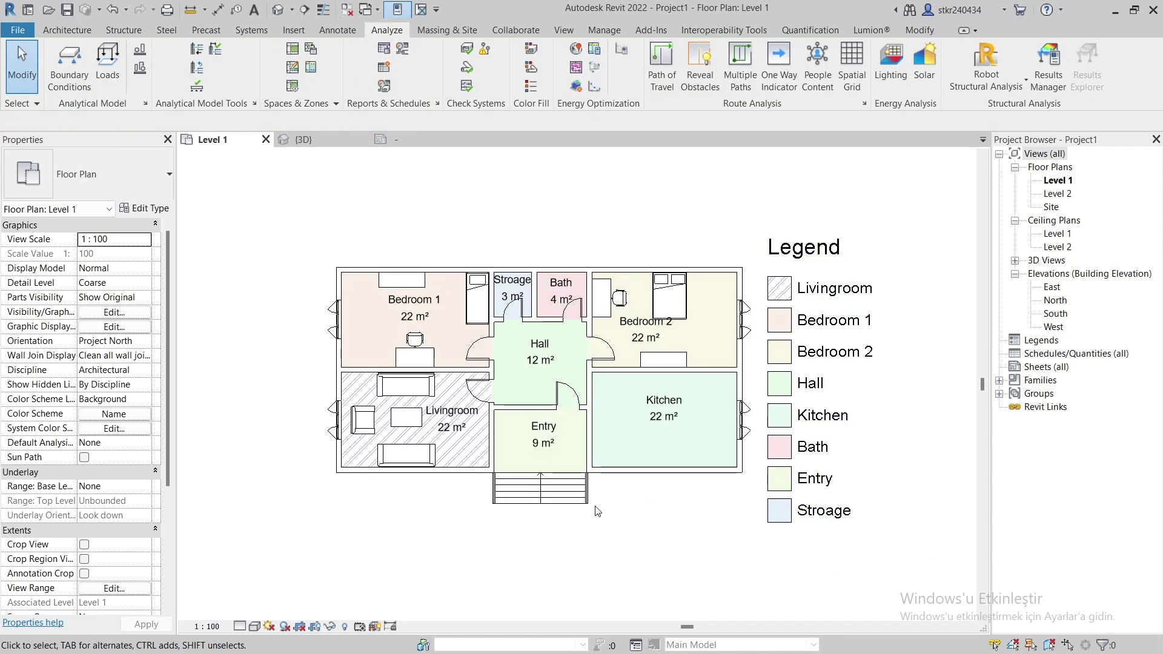
scroll(437, 405, "up", 2)
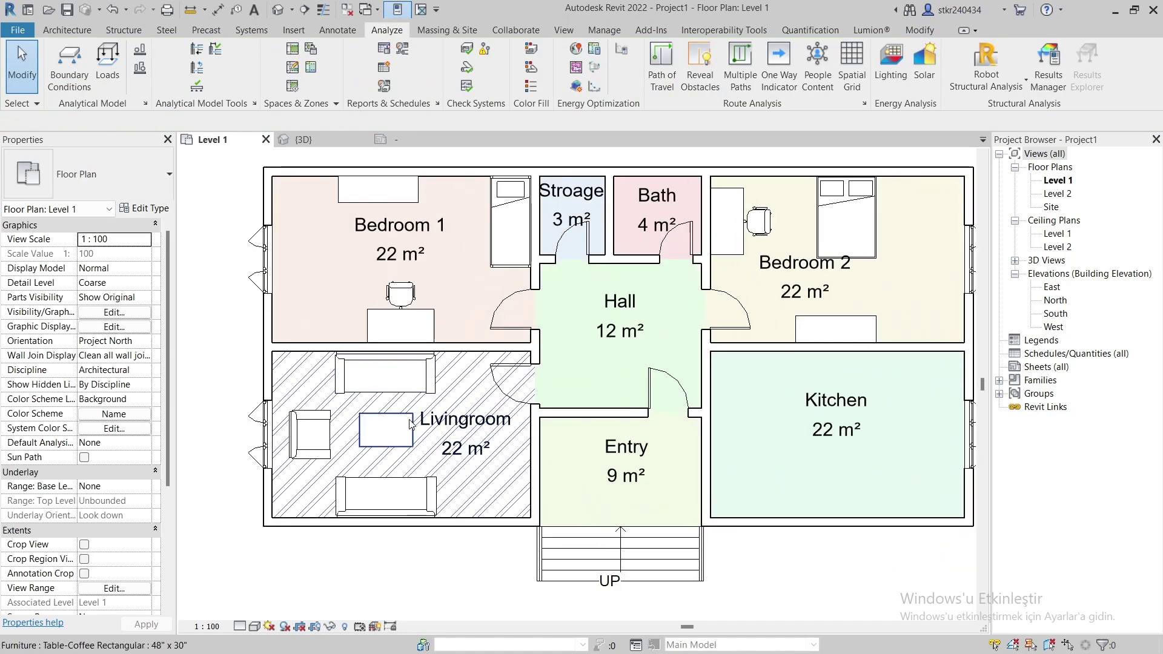
scroll(412, 418, "down", 2)
scroll(411, 420, "down", 1)
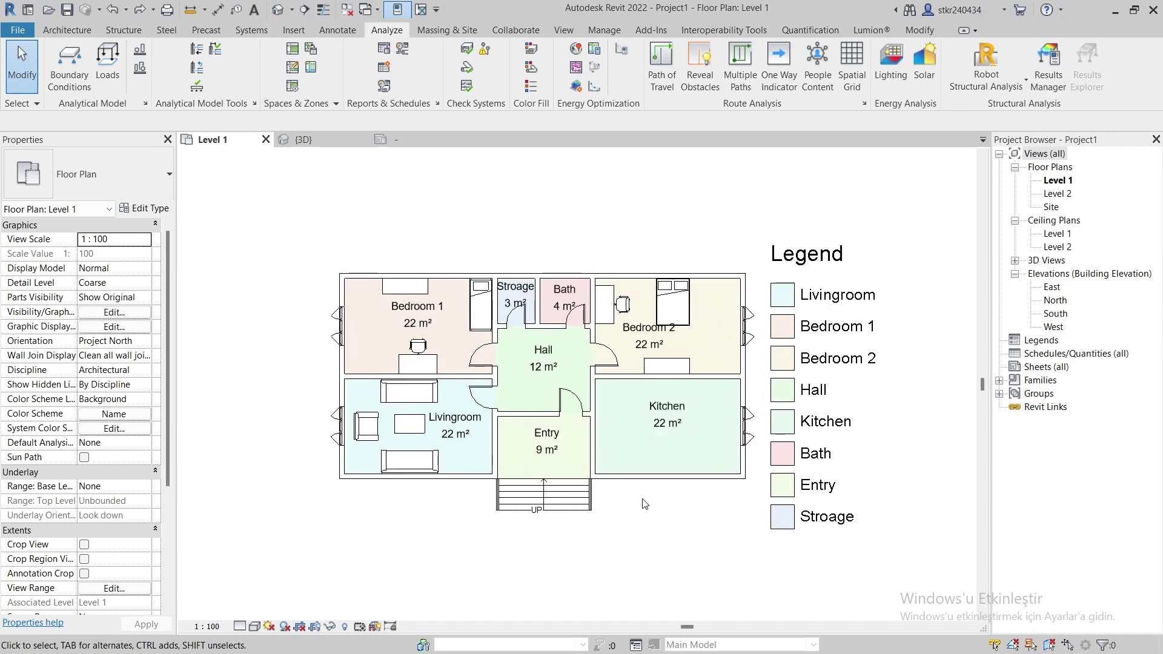
Bring up the architectural building and room tools for the Level 1 plan.
scroll(644, 504, "up", 1)
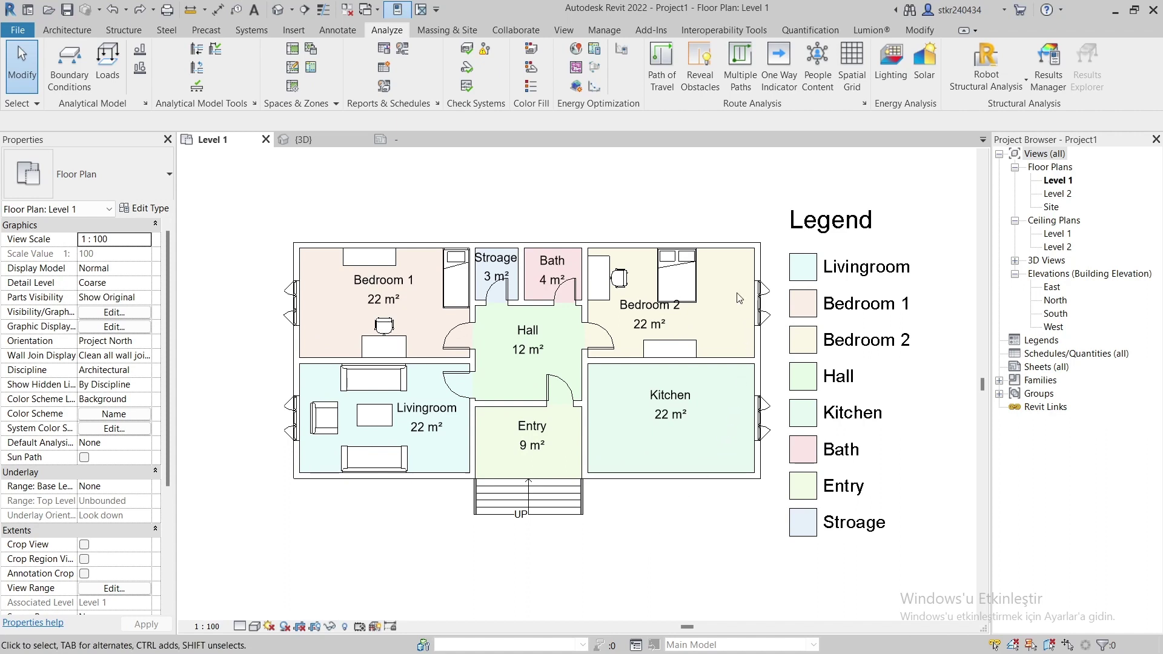
left_click(69, 29)
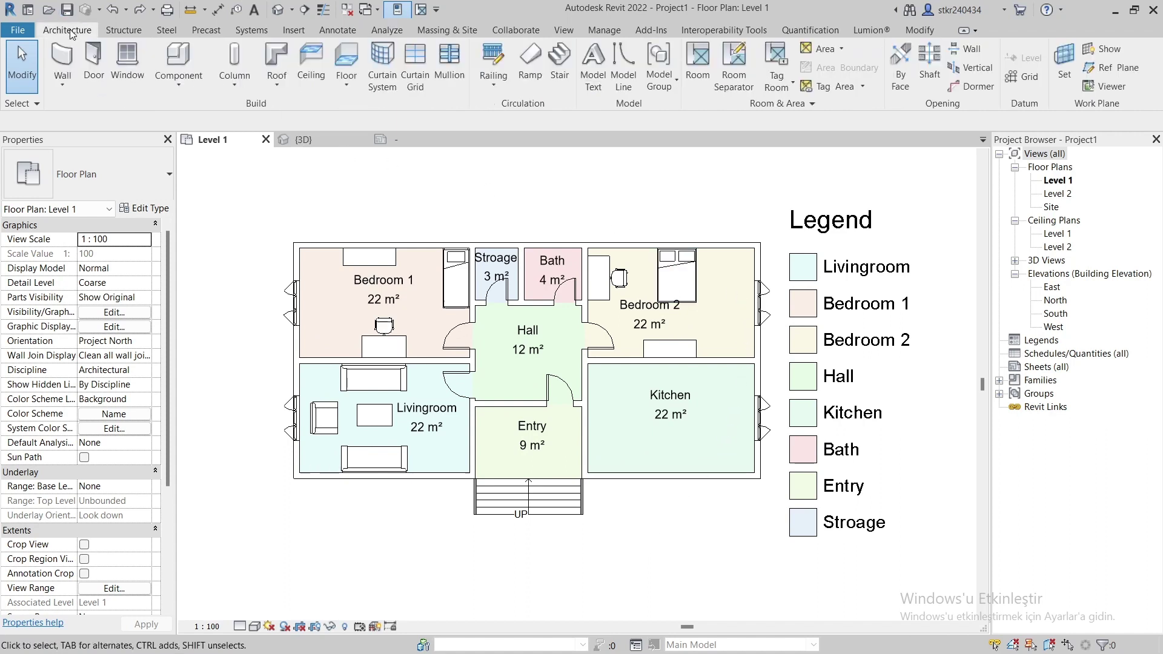